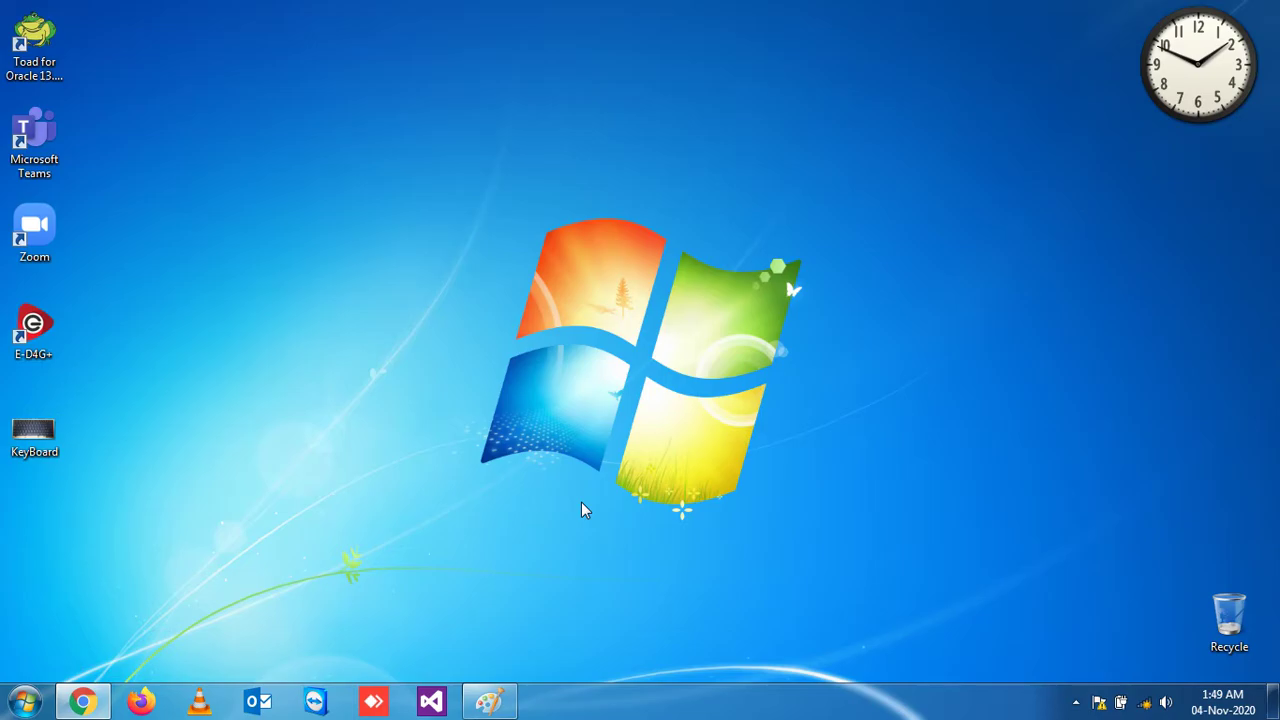
# Restore the minimized KeyBoard - Paint window from the taskbar
pyautogui.click(489, 702)
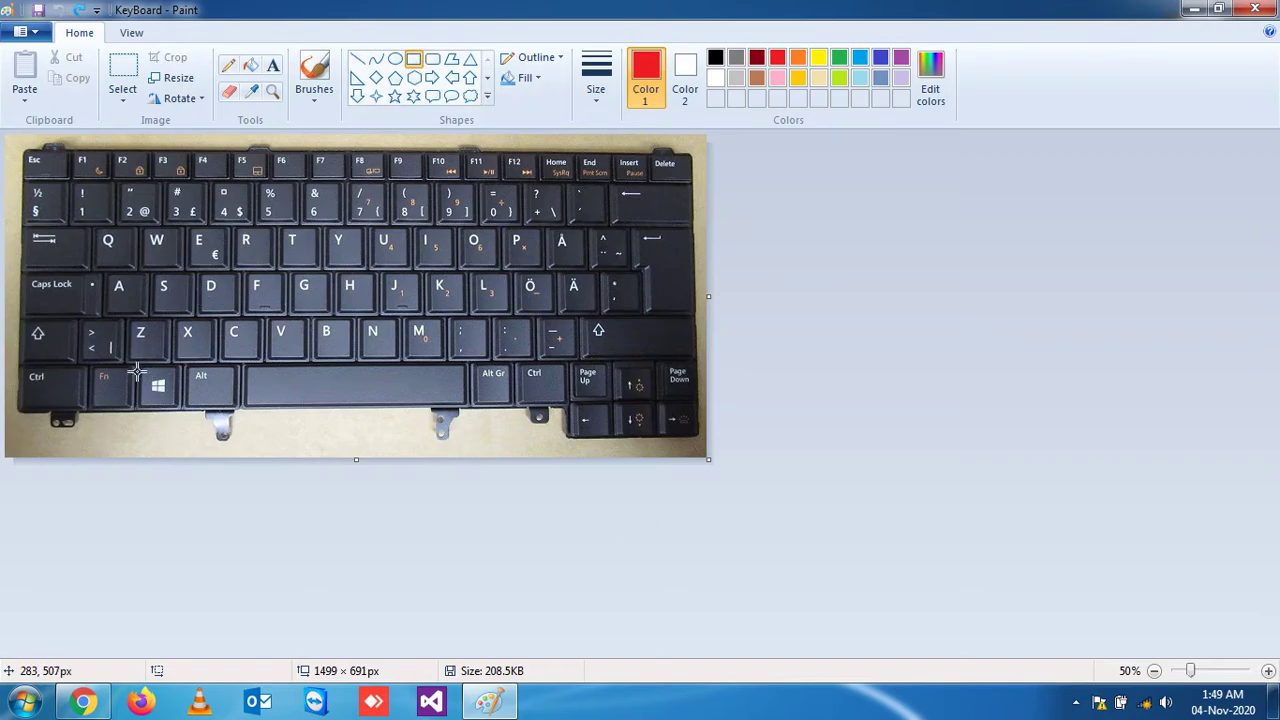
# Box the Windows key and 3 key in red, undoing the stray 1-key box, then minimize Paint
pyautogui.moveTo(136, 366); pyautogui.dragTo(179, 408)
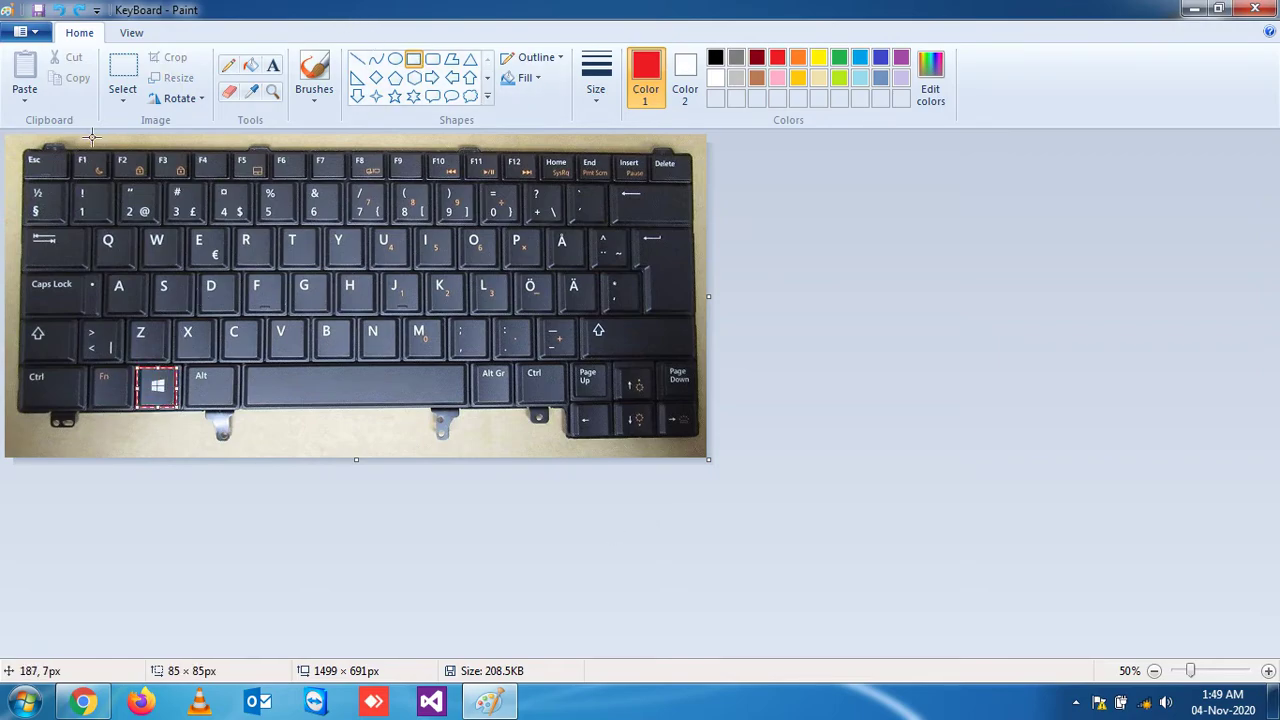
pyautogui.moveTo(74, 184)
pyautogui.mouseDown()
pyautogui.moveTo(106, 224)
pyautogui.moveTo(98, 186)
pyautogui.moveTo(194, 221)
pyautogui.mouseUp()
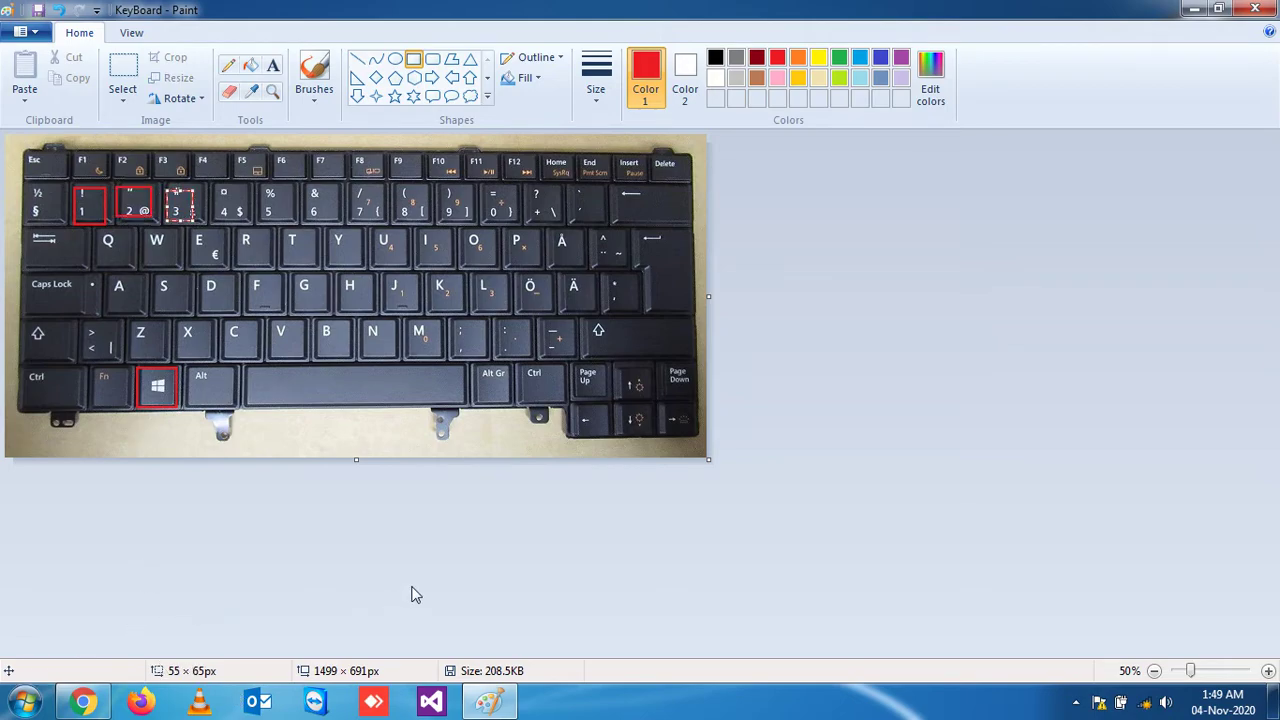
pyautogui.hotkey('ctrl', 'z')
pyautogui.hotkey('ctrl', 'z')
pyautogui.hotkey('ctrl', 'z')
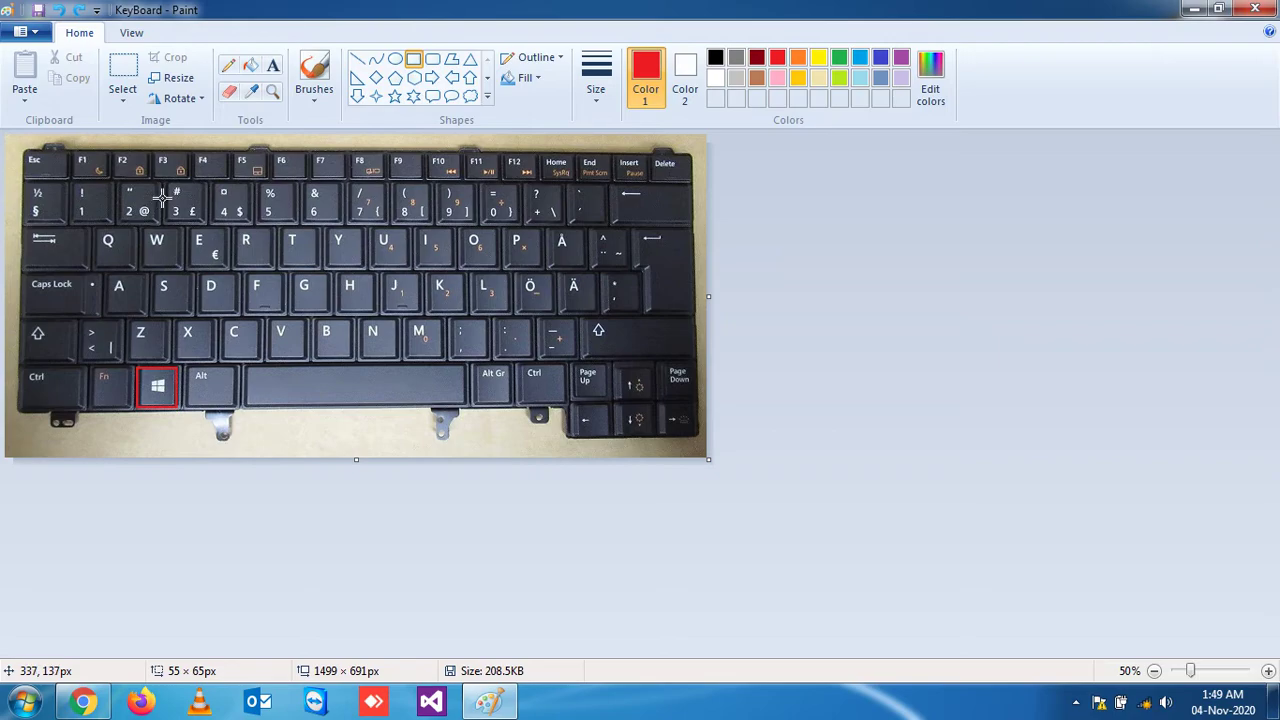
pyautogui.moveTo(164, 189); pyautogui.dragTo(202, 221)
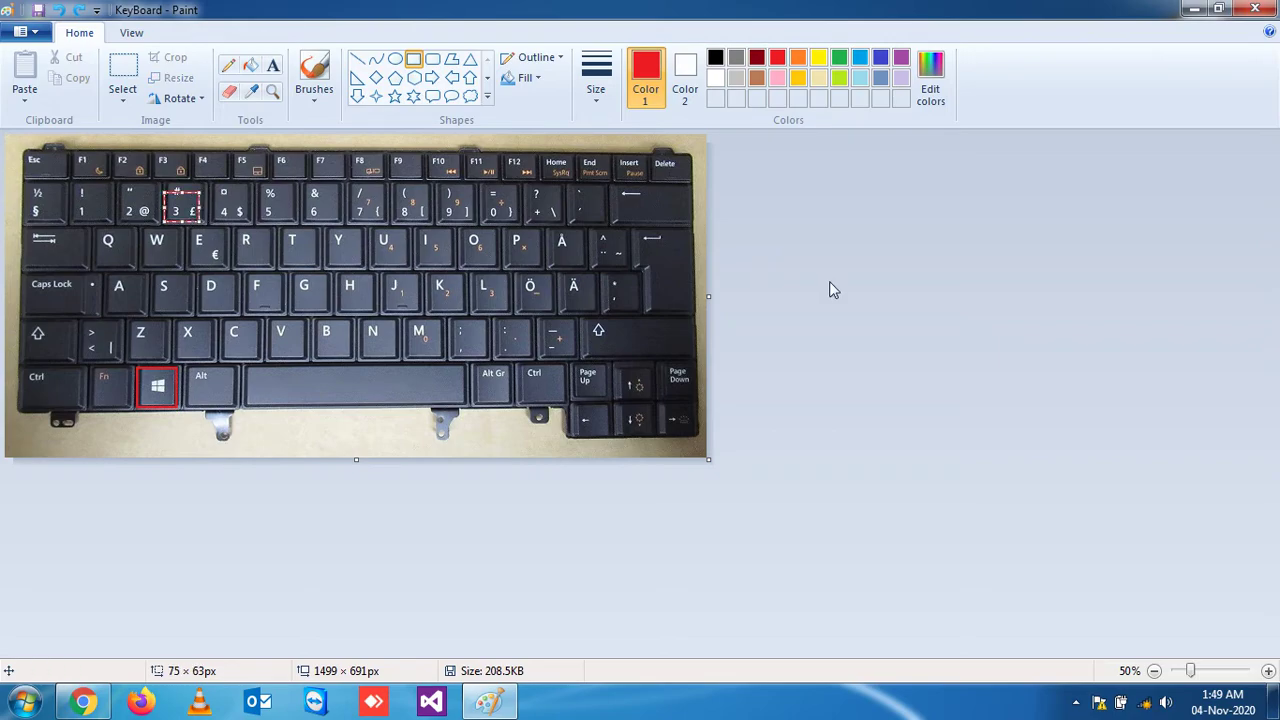
pyautogui.click(1192, 10)
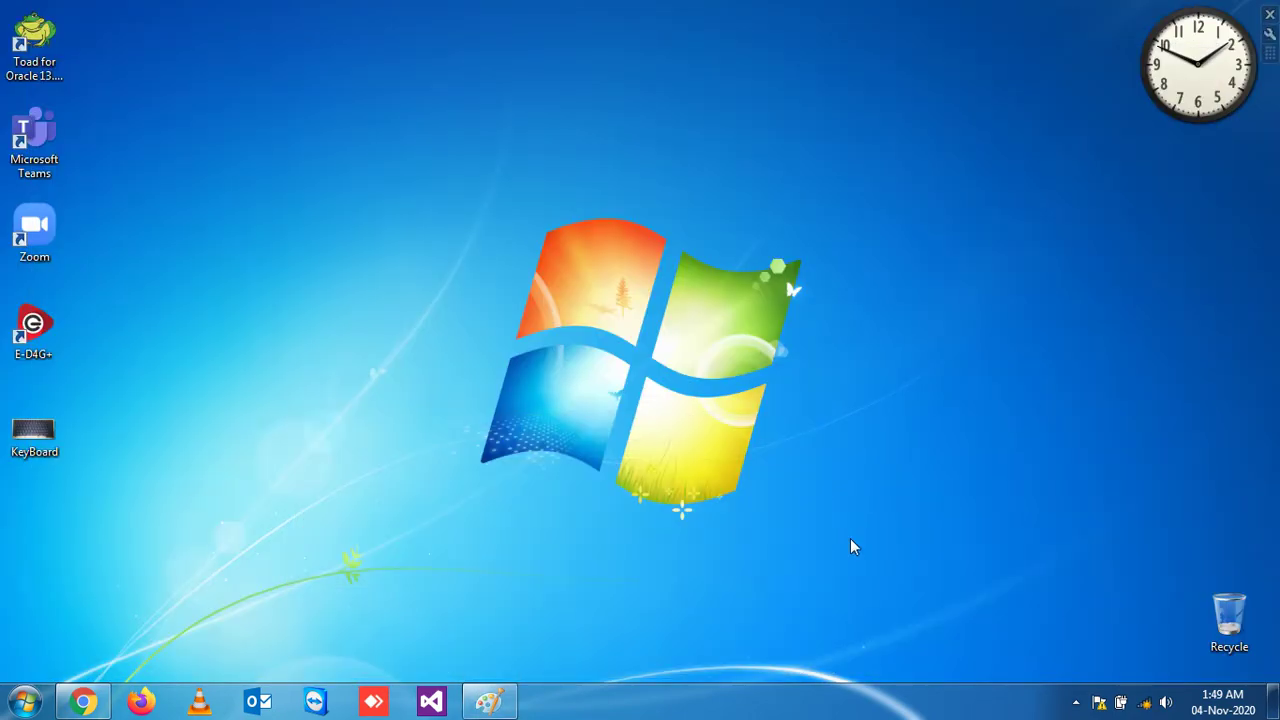
pyautogui.press('super+3')
pyautogui.click(84, 702)
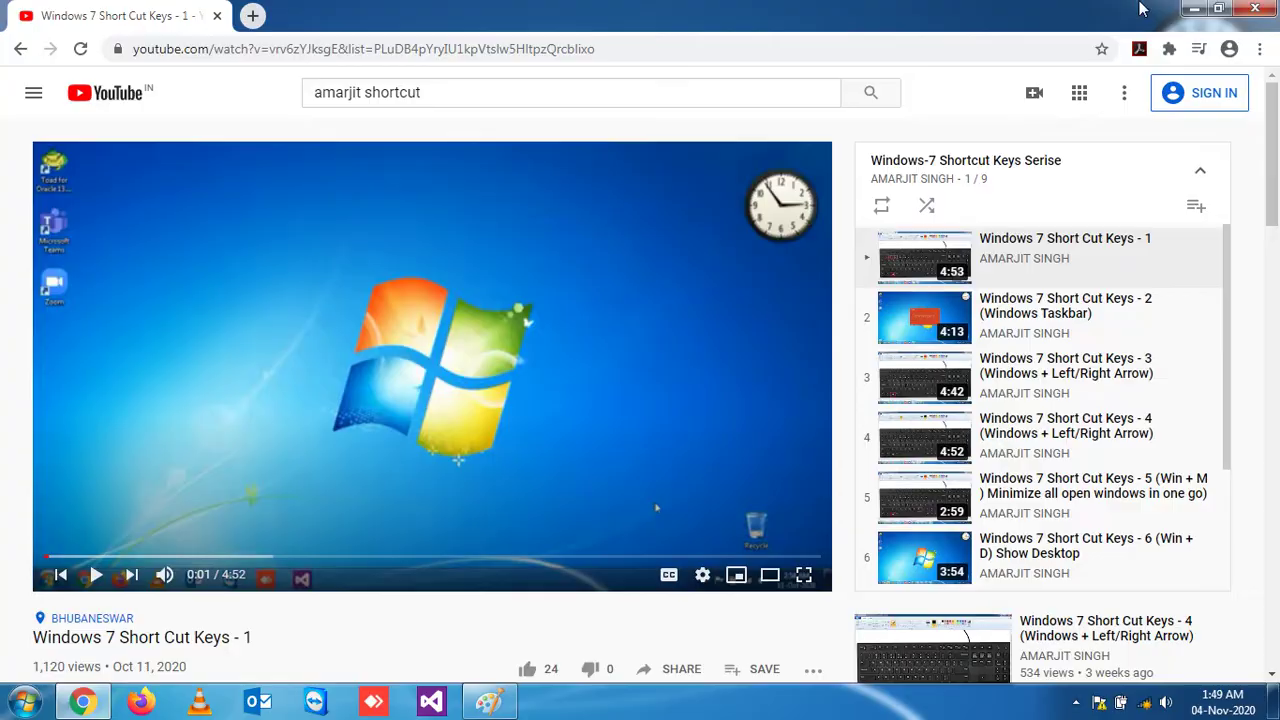
pyautogui.click(1217, 8)
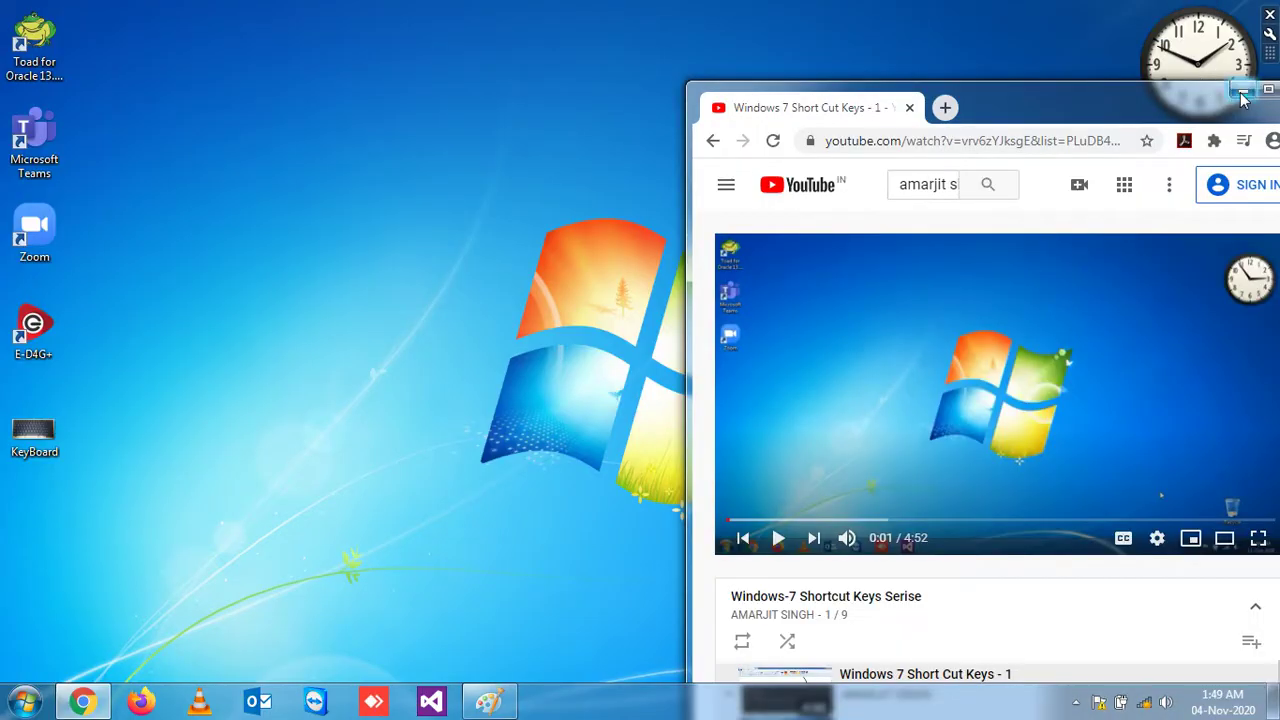
pyautogui.click(1267, 90)
pyautogui.click(1193, 8)
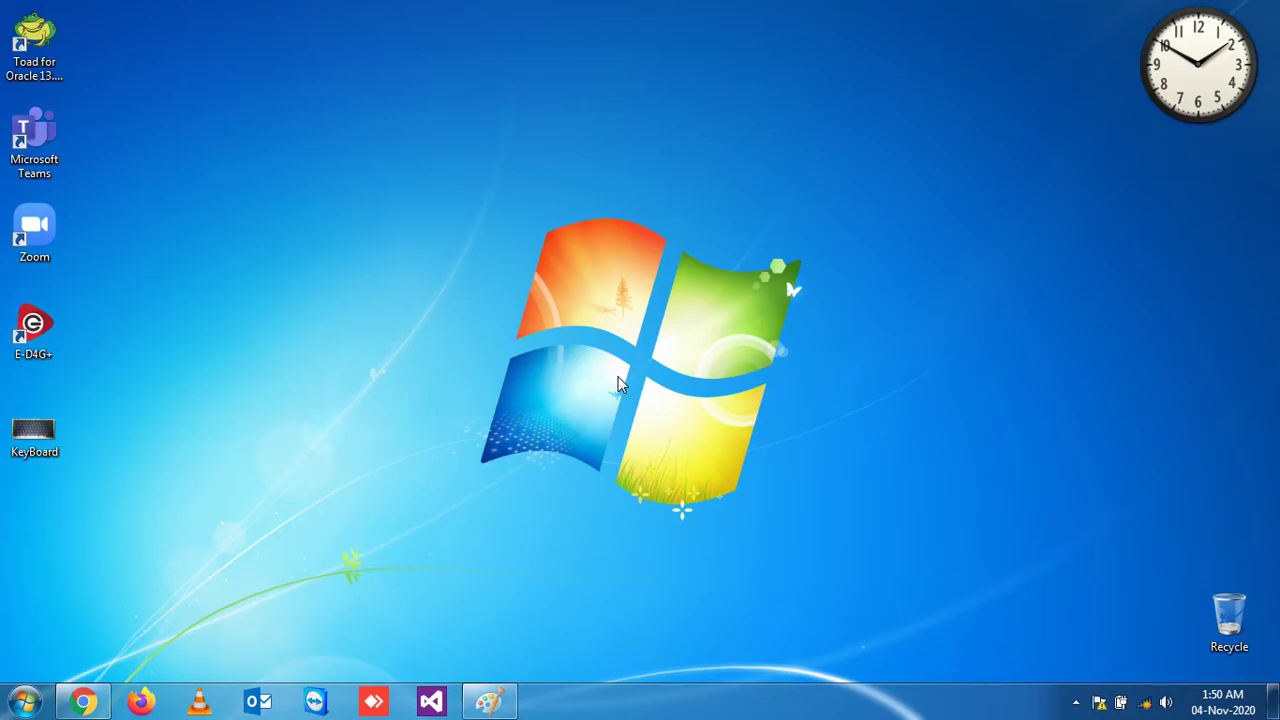
# Reopen Paint past the disk warning, undo old boxes, box the Windows and T keys, then minimize
pyautogui.click(489, 703)
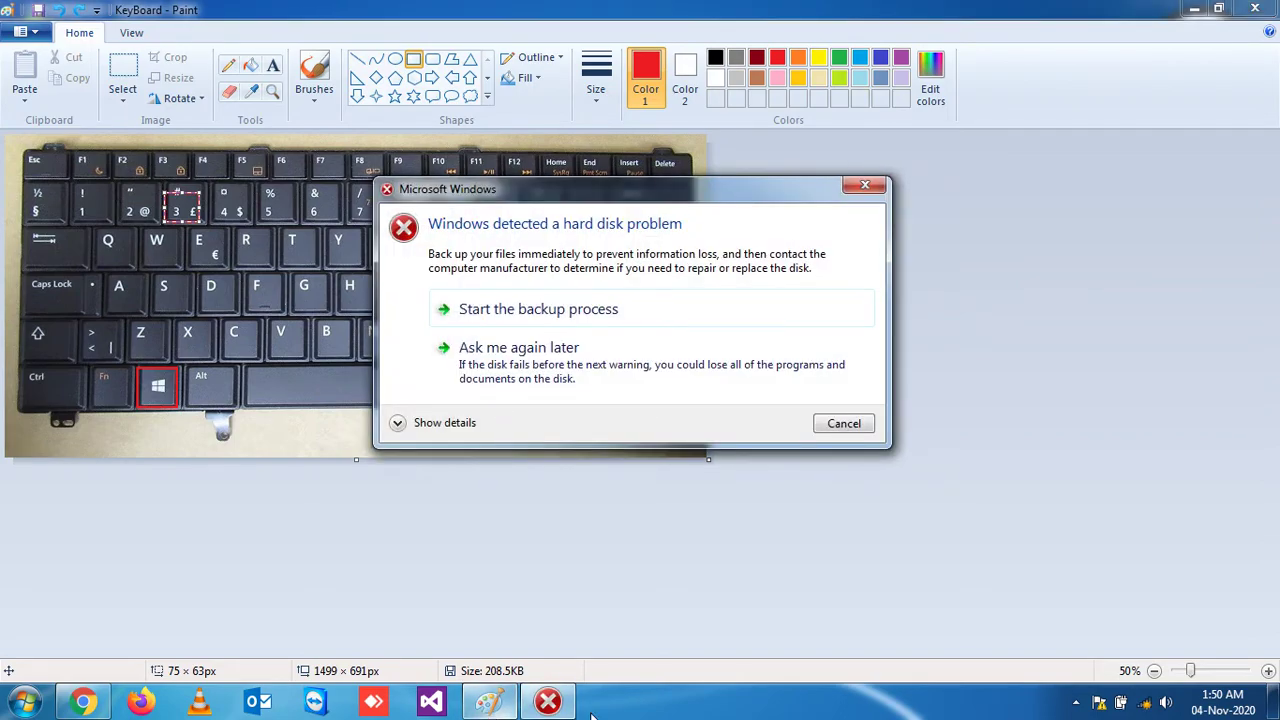
pyautogui.click(864, 425)
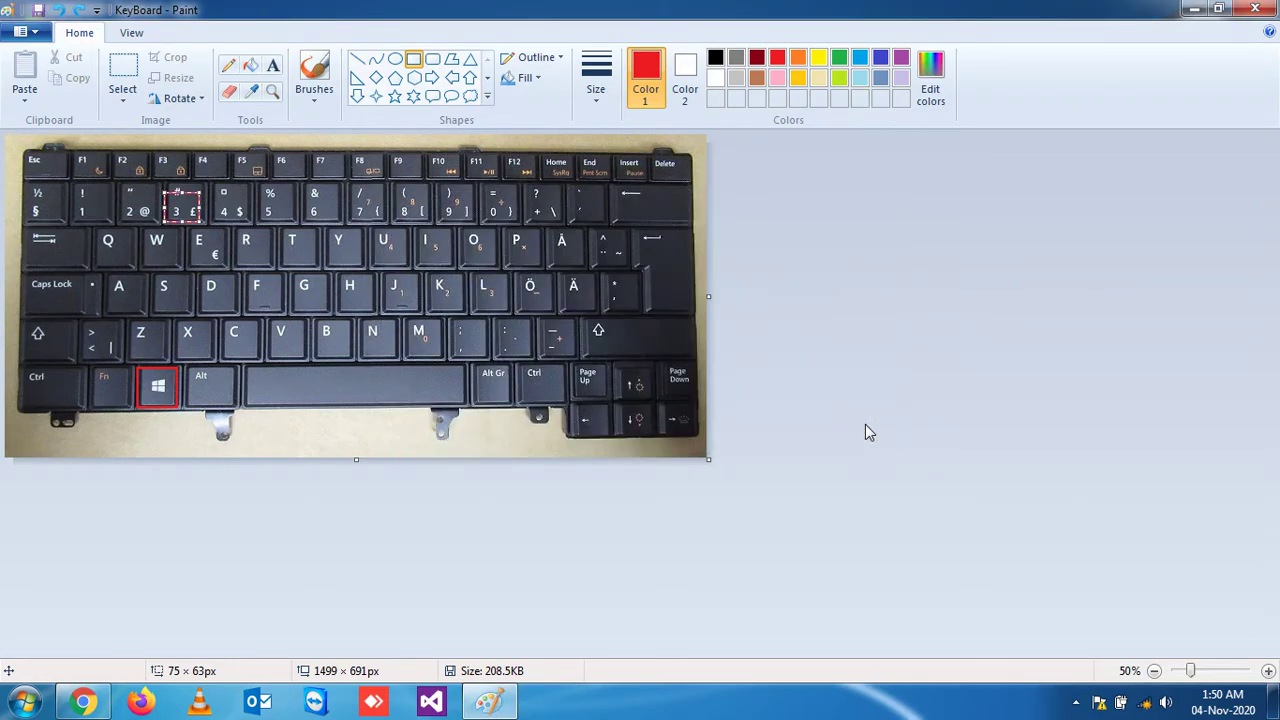
pyautogui.hotkey('ctrl', 'z')
pyautogui.hotkey('ctrl', 'z')
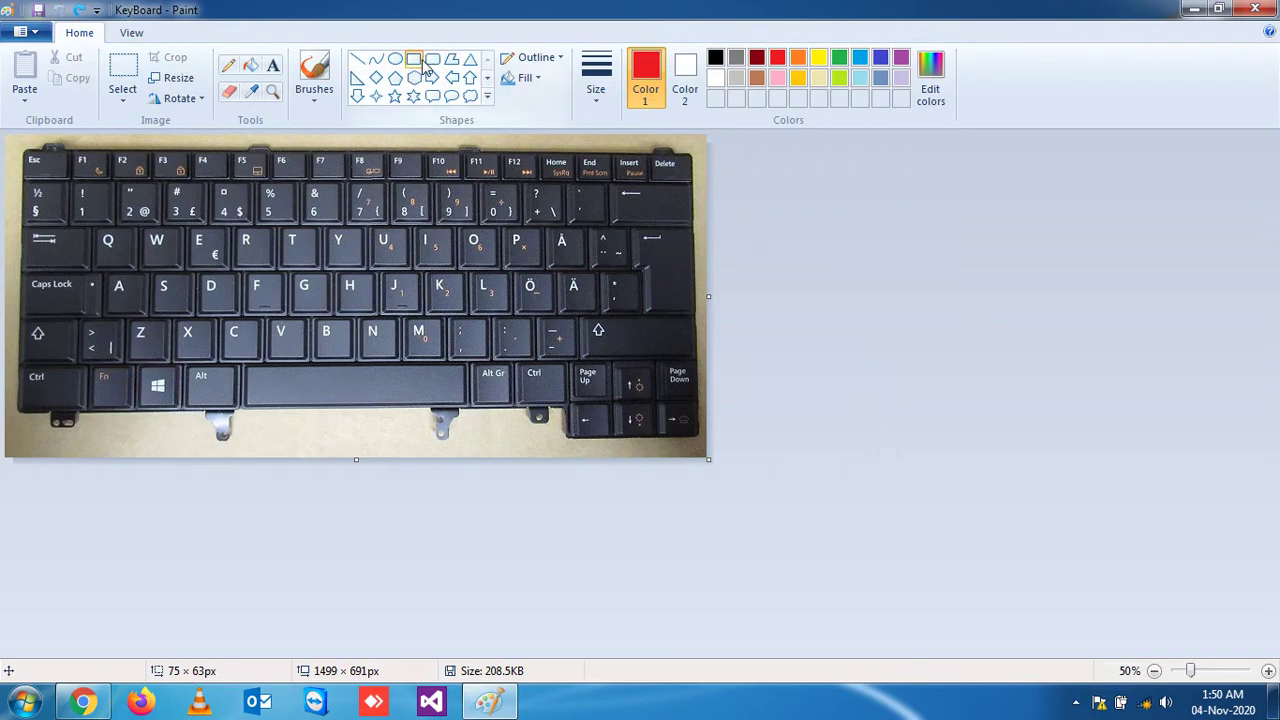
pyautogui.moveTo(141, 366); pyautogui.dragTo(178, 409)
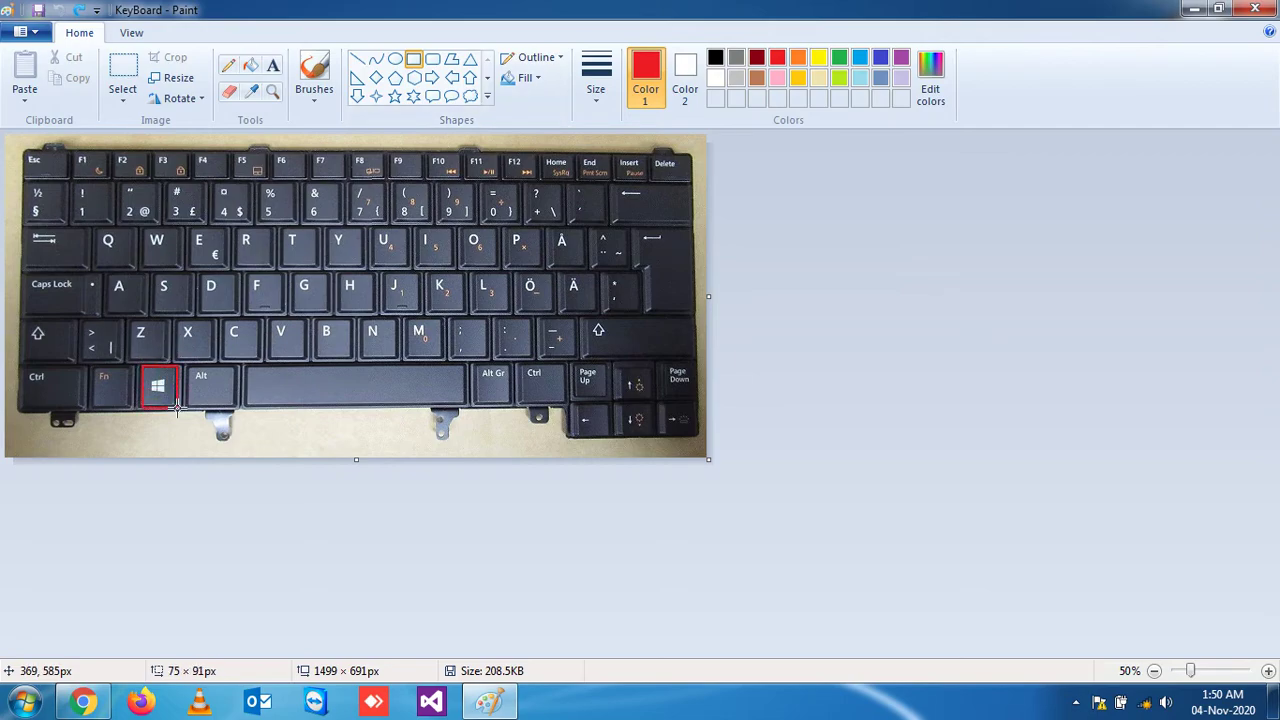
pyautogui.moveTo(277, 226); pyautogui.dragTo(312, 268)
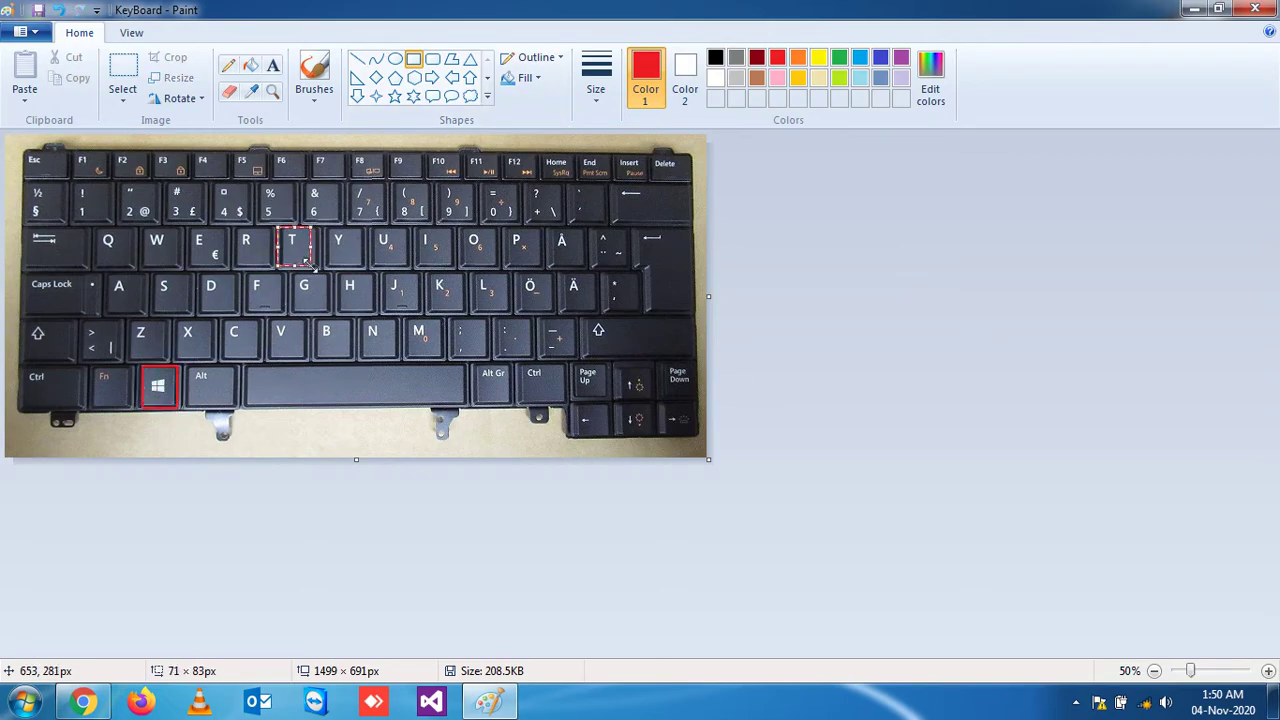
pyautogui.click(1193, 9)
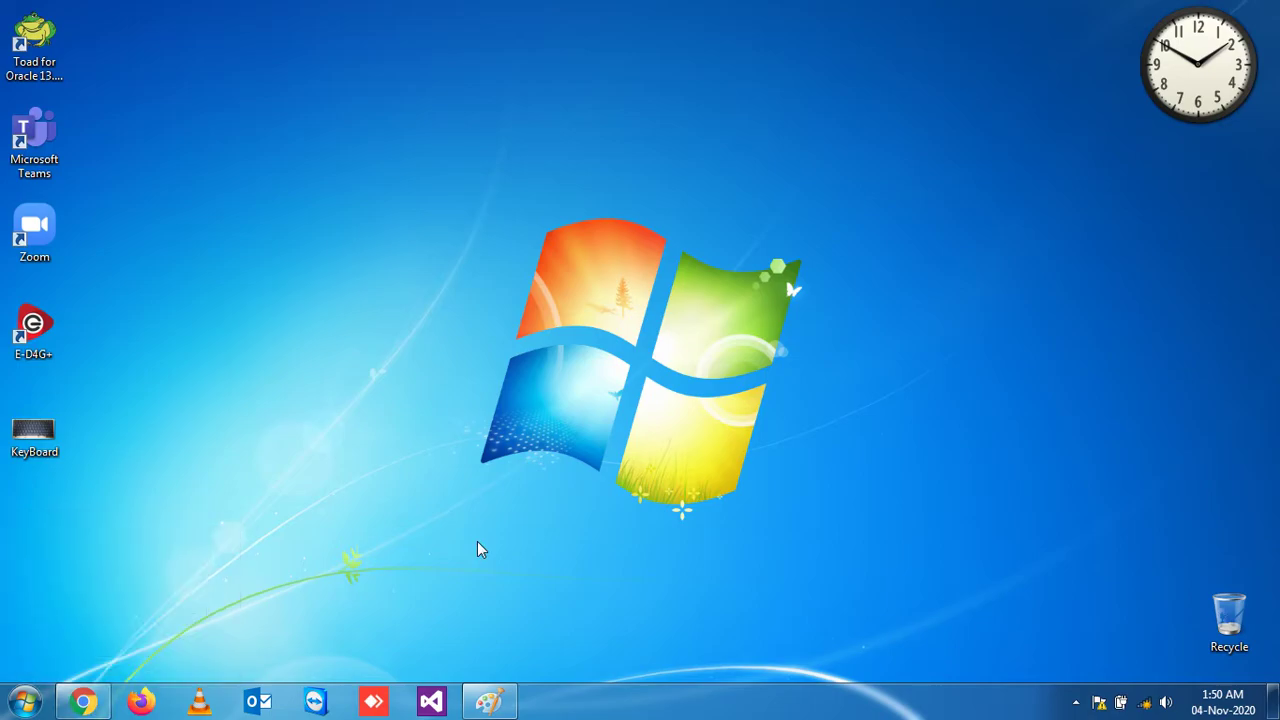
# Switch to the KeyBoard Paint window using Win+T taskbar focus
pyautogui.press('super+t')
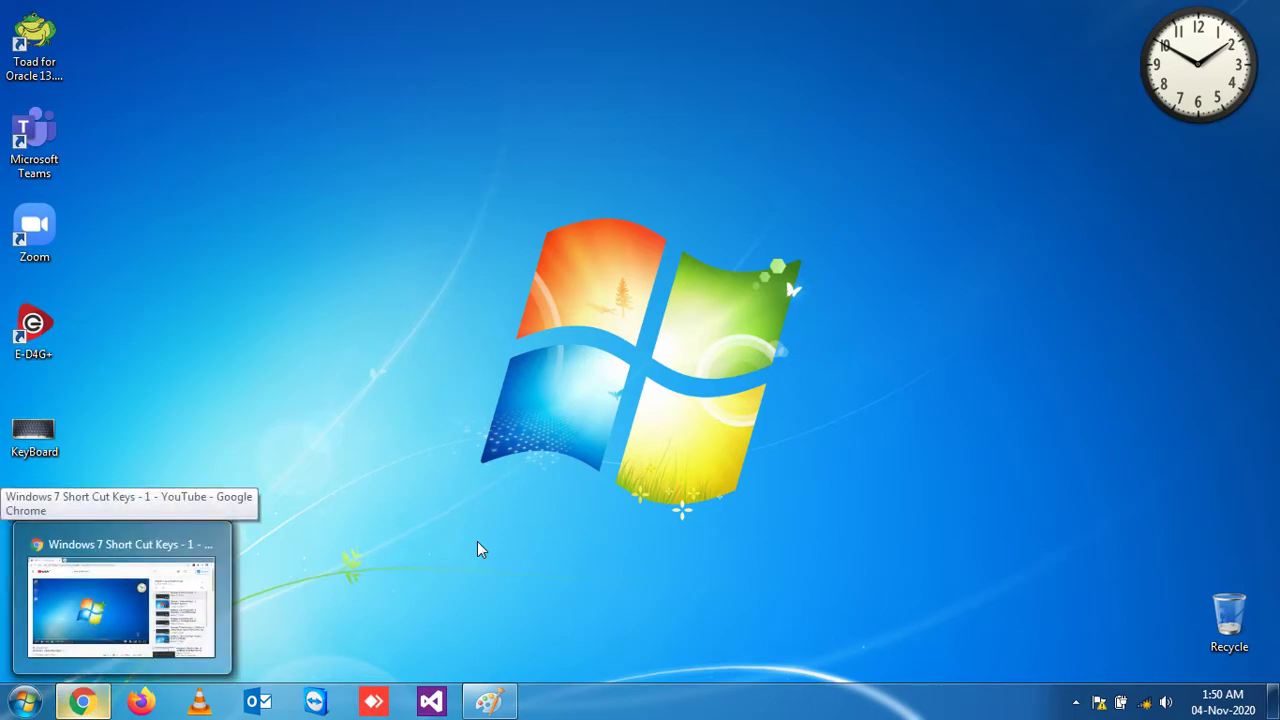
pyautogui.press('shift+super+t')
pyautogui.press('Return')
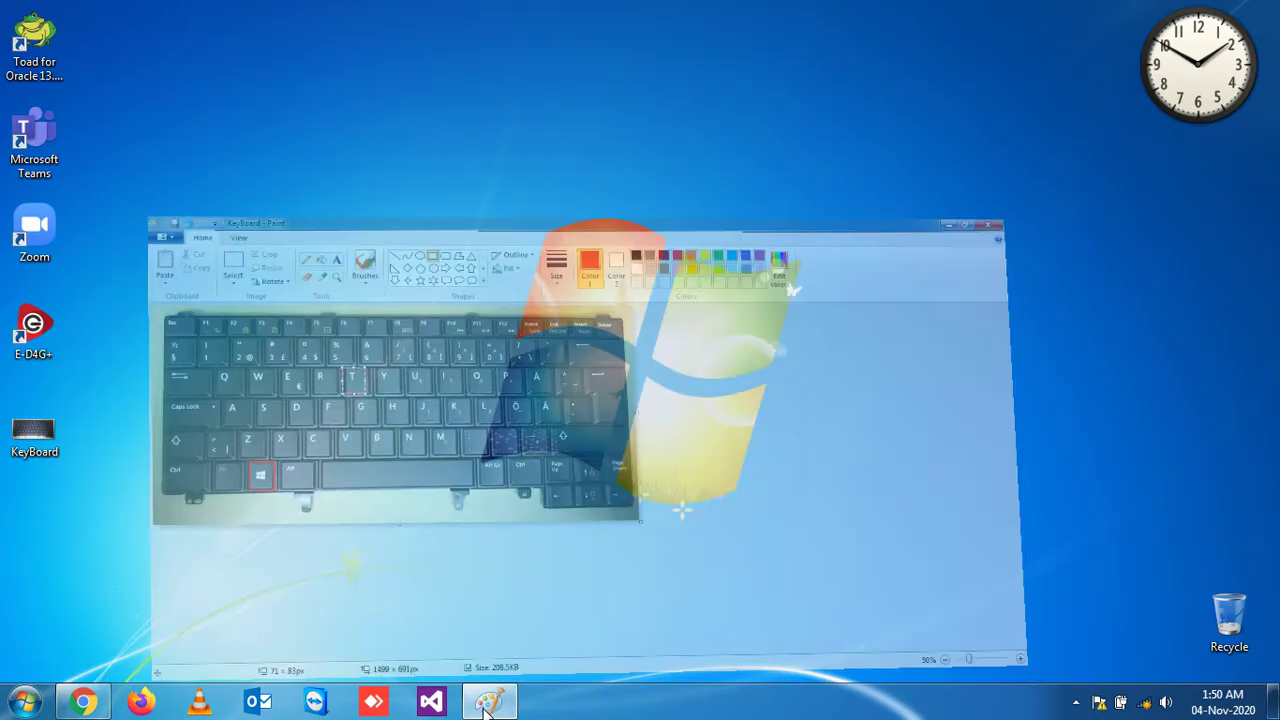
# Box the right-arrow and left-arrow keys in red, then minimize Paint
pyautogui.moveTo(661, 407); pyautogui.dragTo(706, 438)
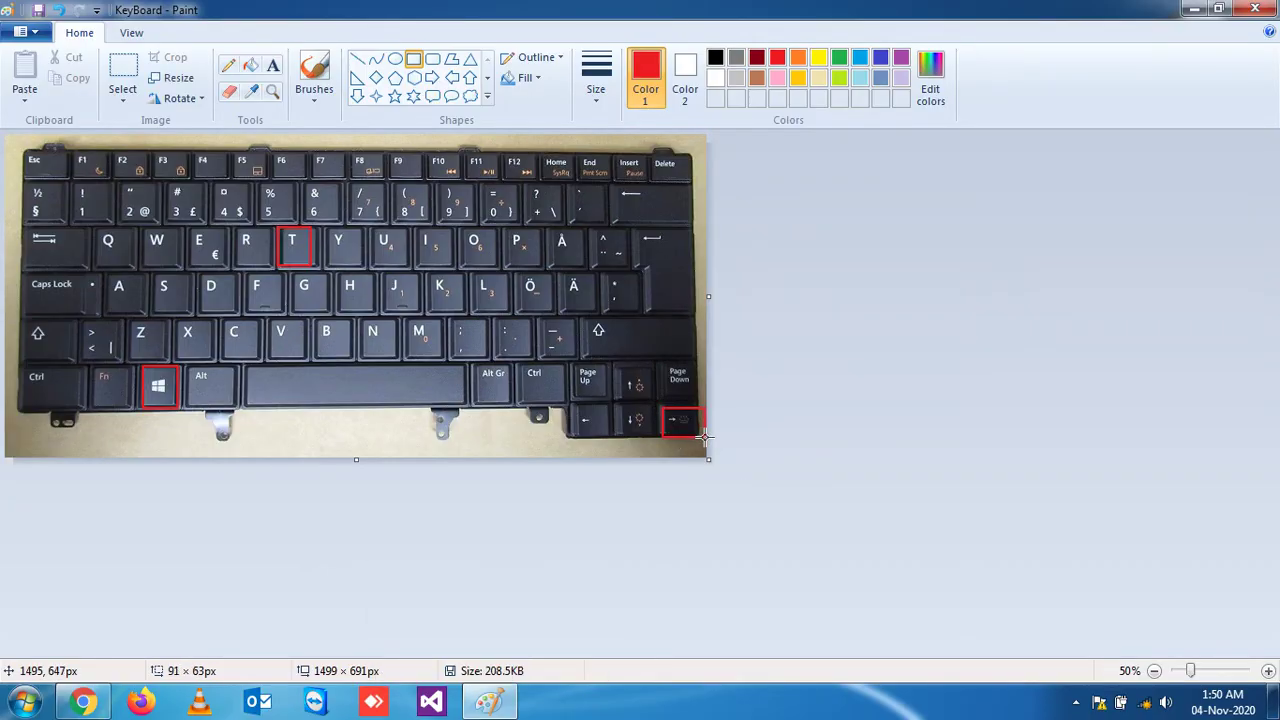
pyautogui.moveTo(565, 409); pyautogui.dragTo(609, 440)
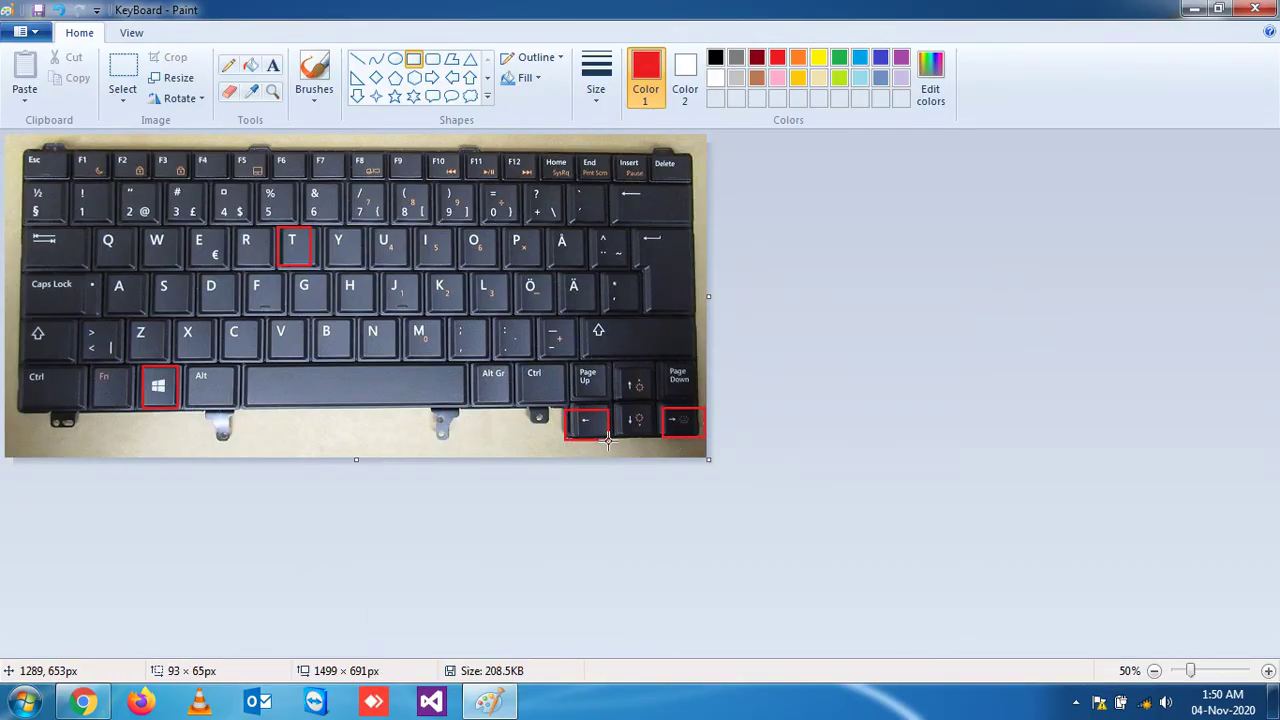
pyautogui.click(1192, 9)
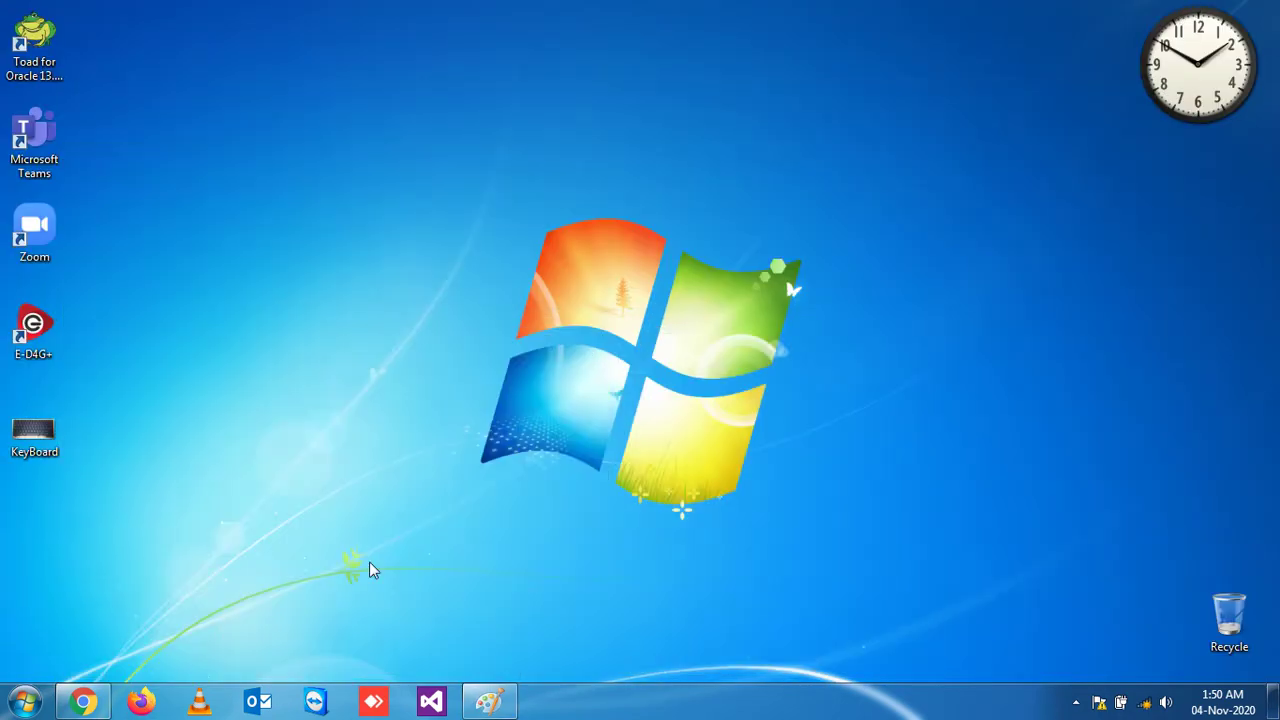
# Step taskbar focus through Chrome, Firefox, VLC, Outlook, TeamViewer, AnyDesk and Visual Studio with Win+T
pyautogui.press('super+t')
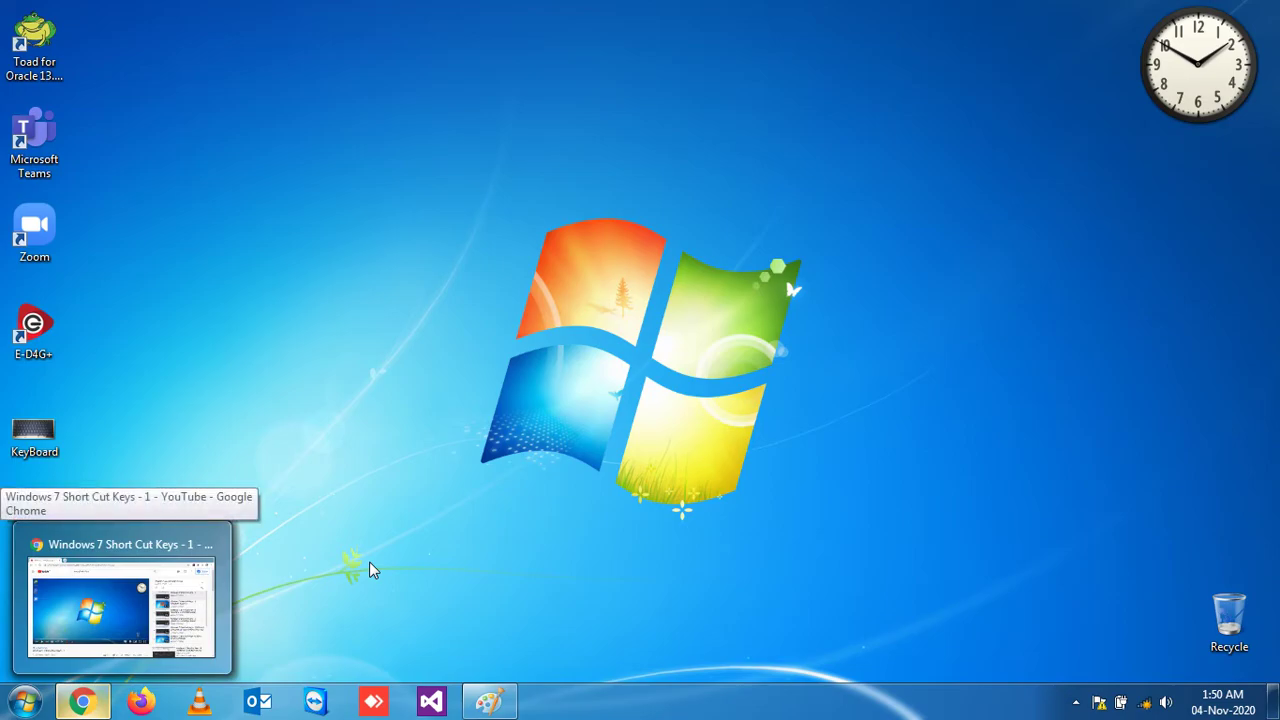
pyautogui.press('super+t')
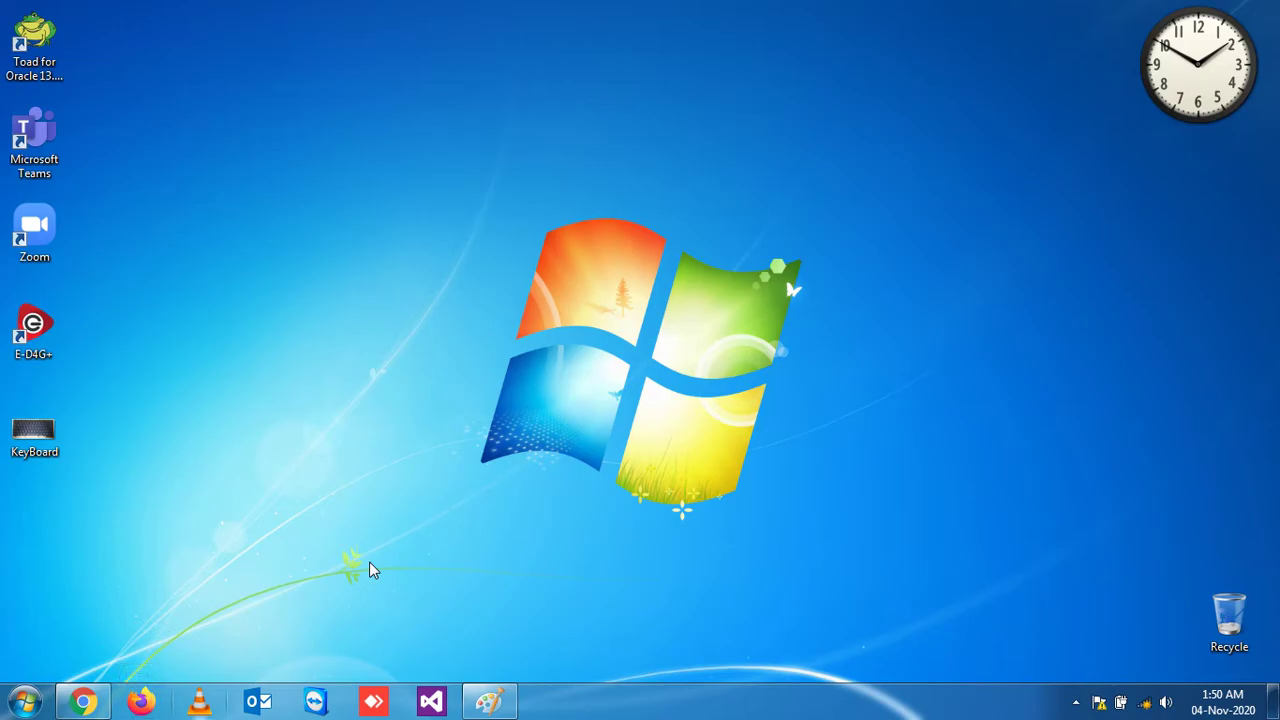
pyautogui.press('super+t')
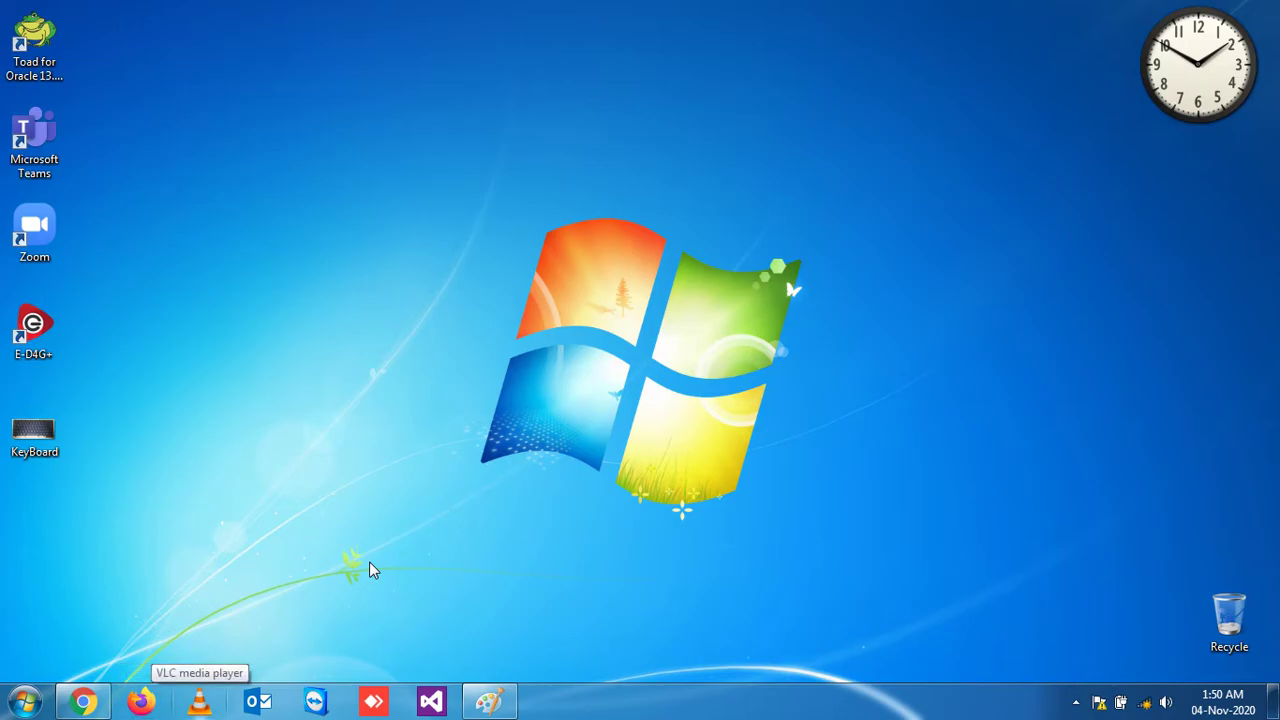
pyautogui.press('super+t')
pyautogui.press('super+t')
pyautogui.press('super+t')
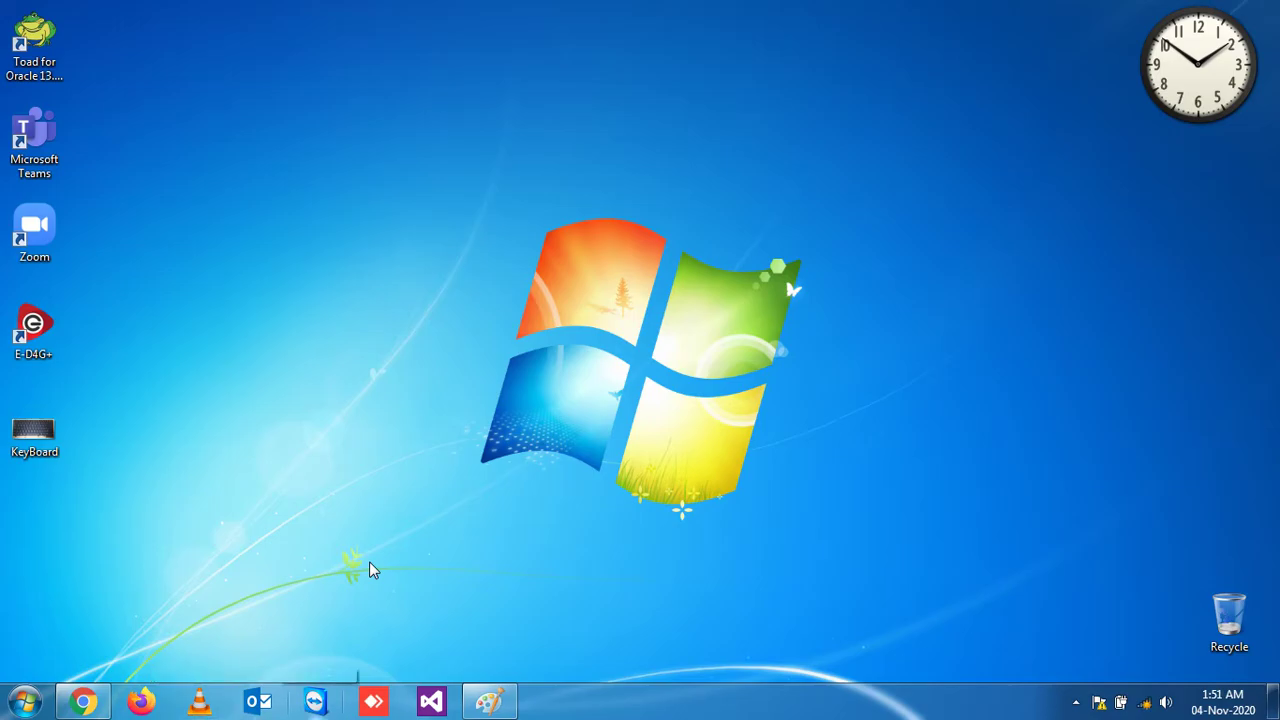
pyautogui.press('super+t')
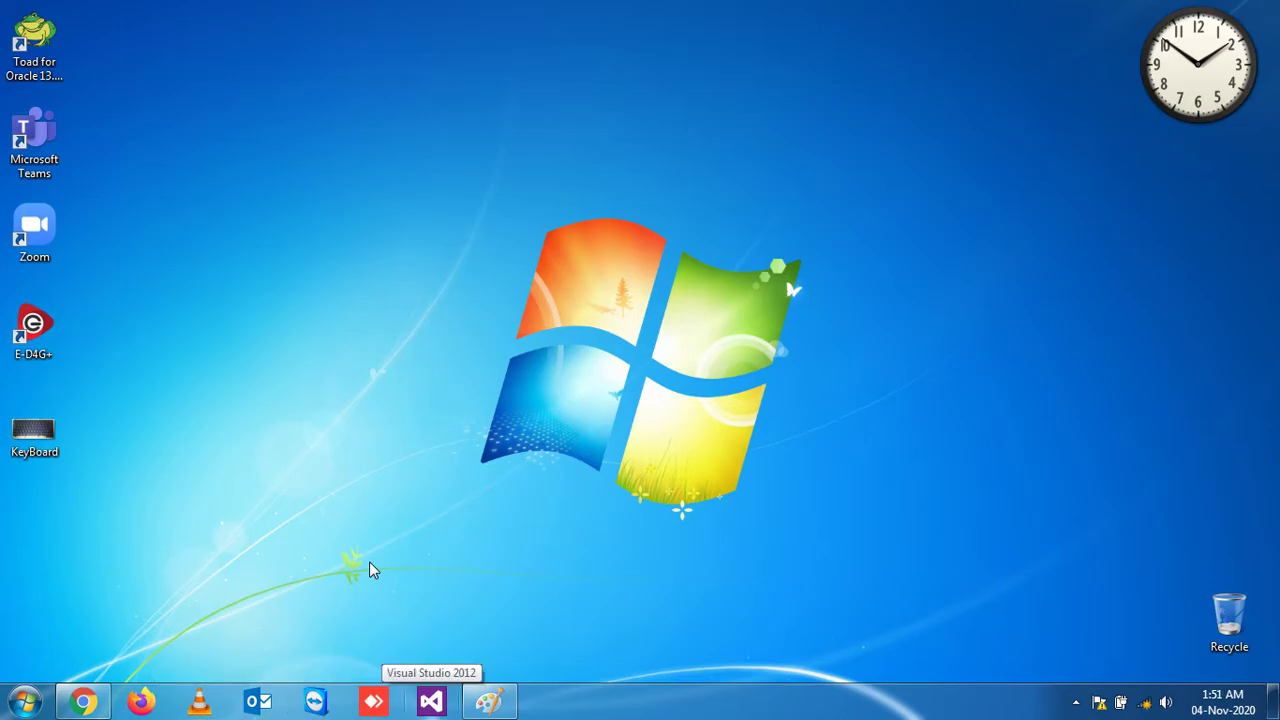
pyautogui.press('super+t')
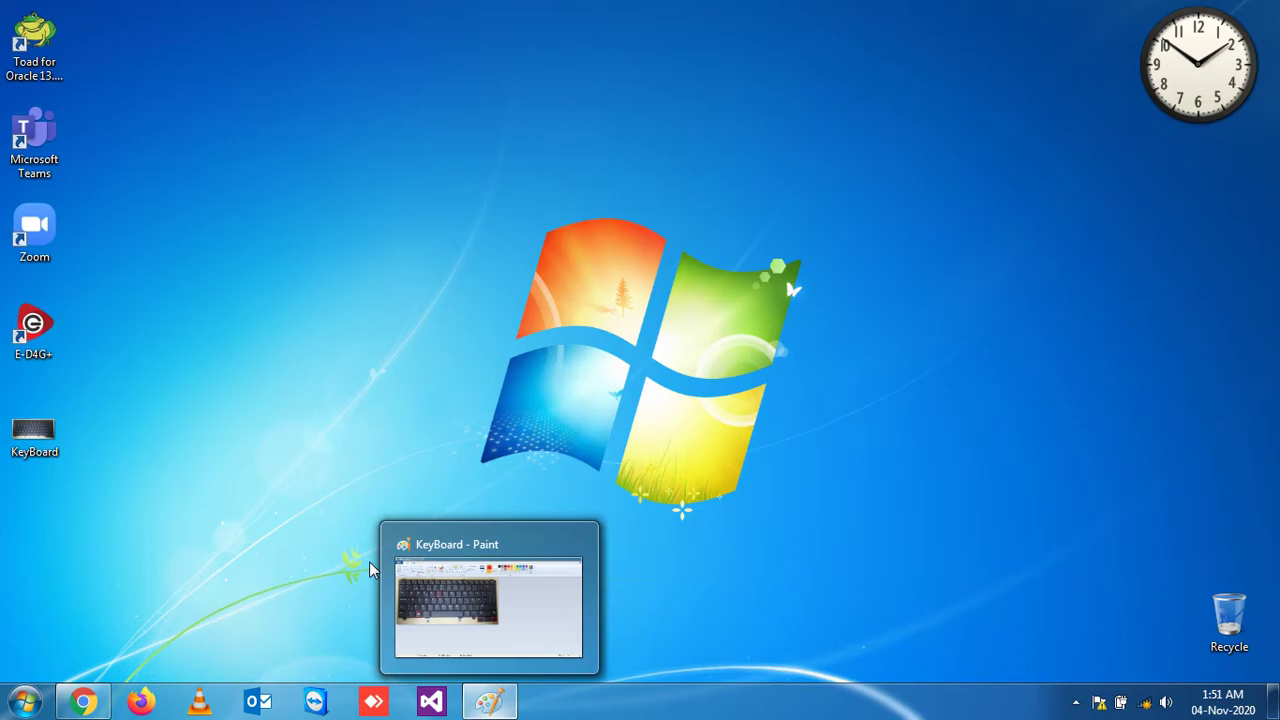
# Cycle the taskbar again, wrapping back past Paint, and launch Firefox to a new tab
pyautogui.press('super+t')
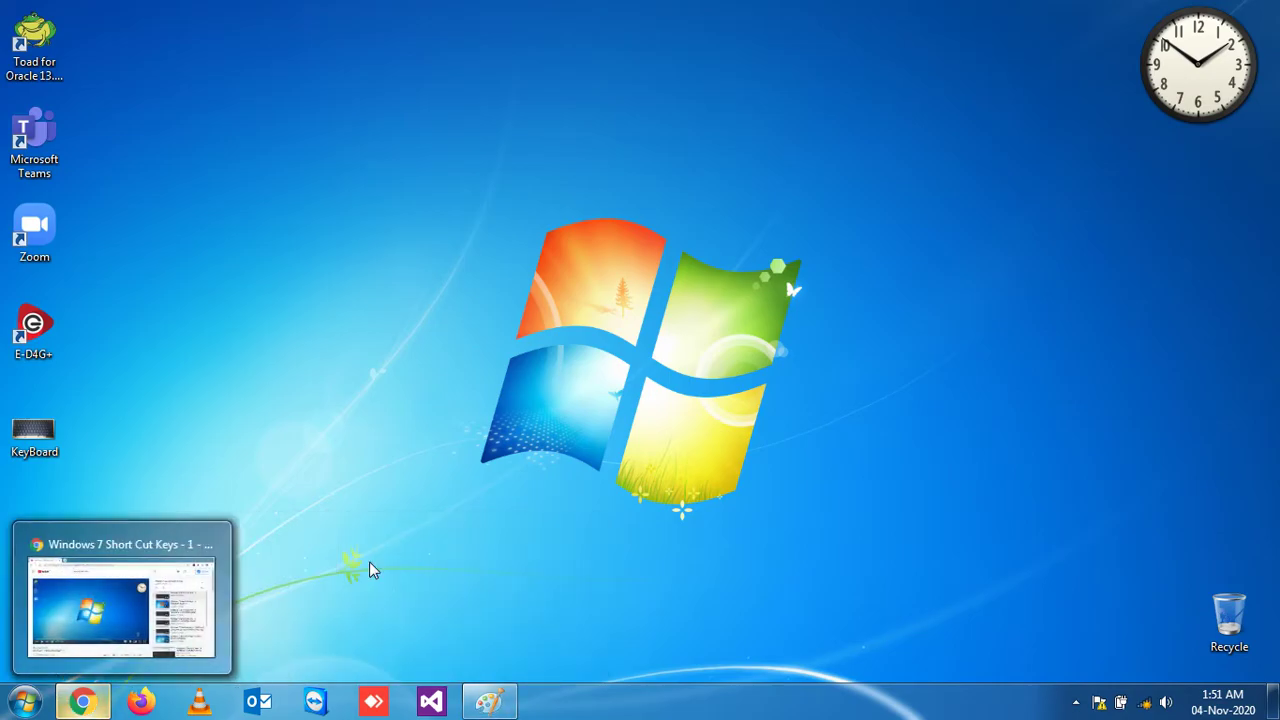
pyautogui.press('super+t')
pyautogui.press('super+t')
pyautogui.press('super+t')
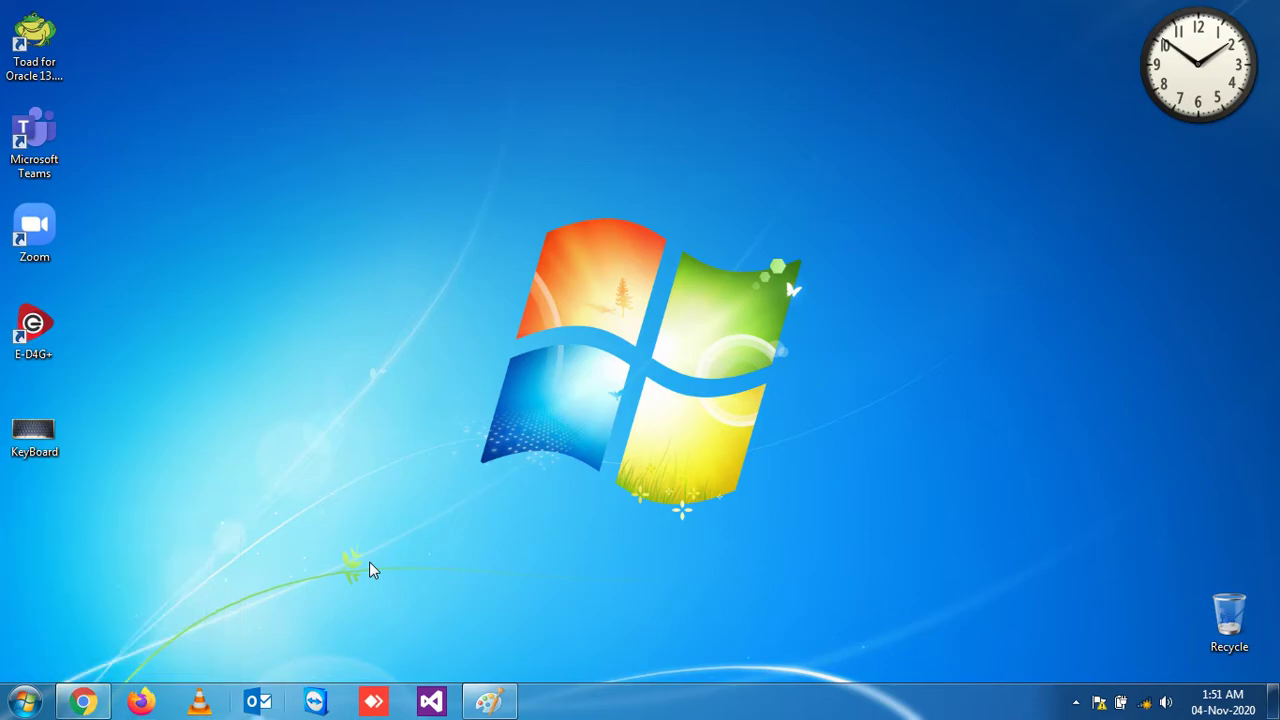
pyautogui.press('super+t')
pyautogui.press('super+t')
pyautogui.press('super+t')
pyautogui.press('super+t')
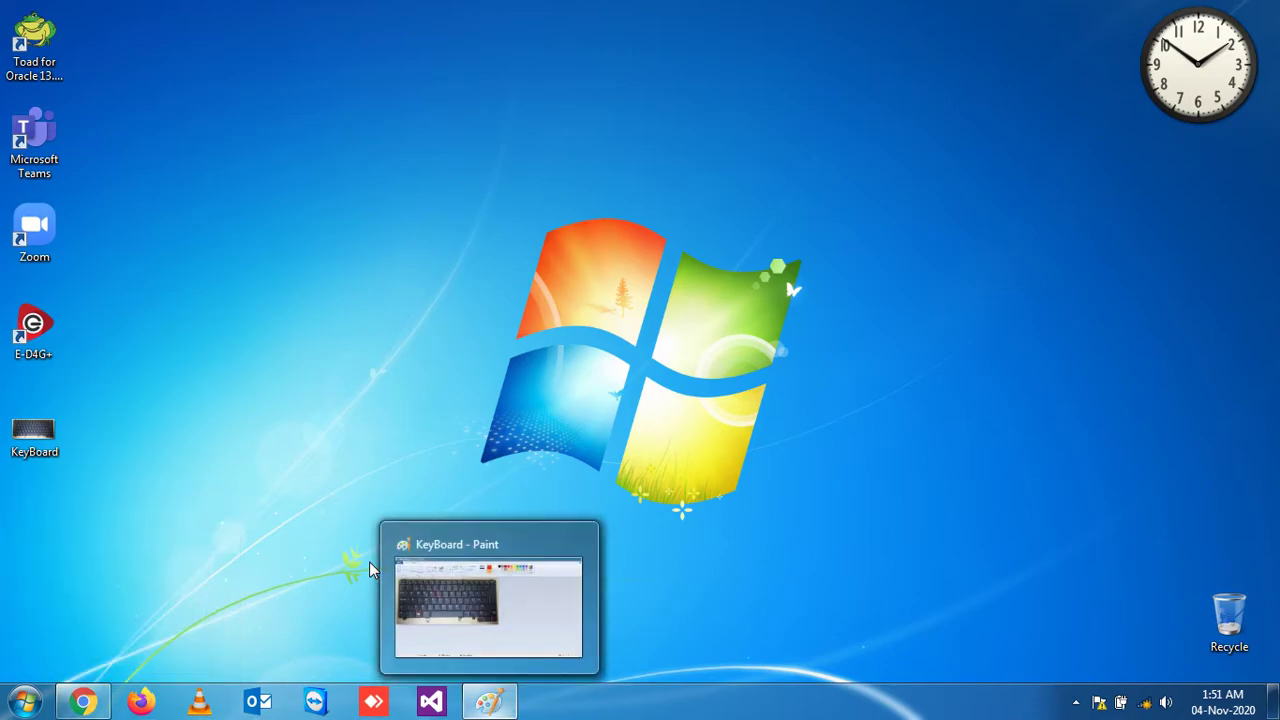
pyautogui.press('super+t')
pyautogui.press('Escape')
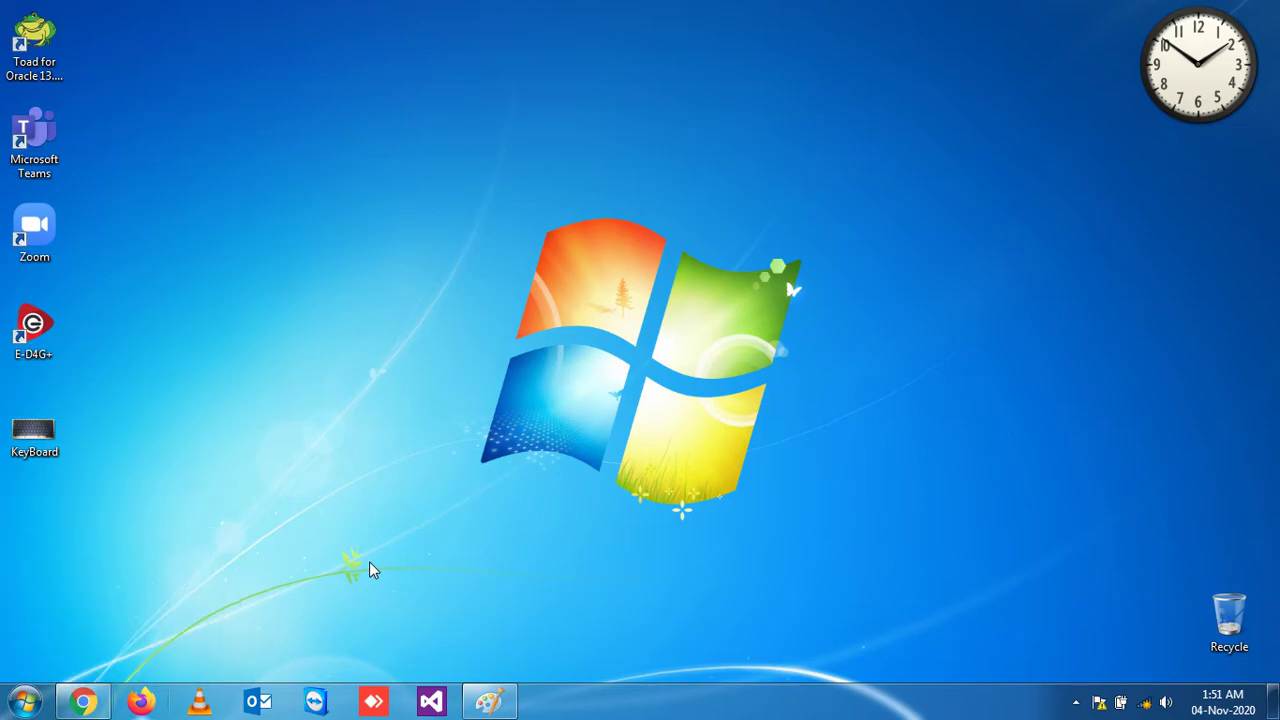
pyautogui.press('super+t')
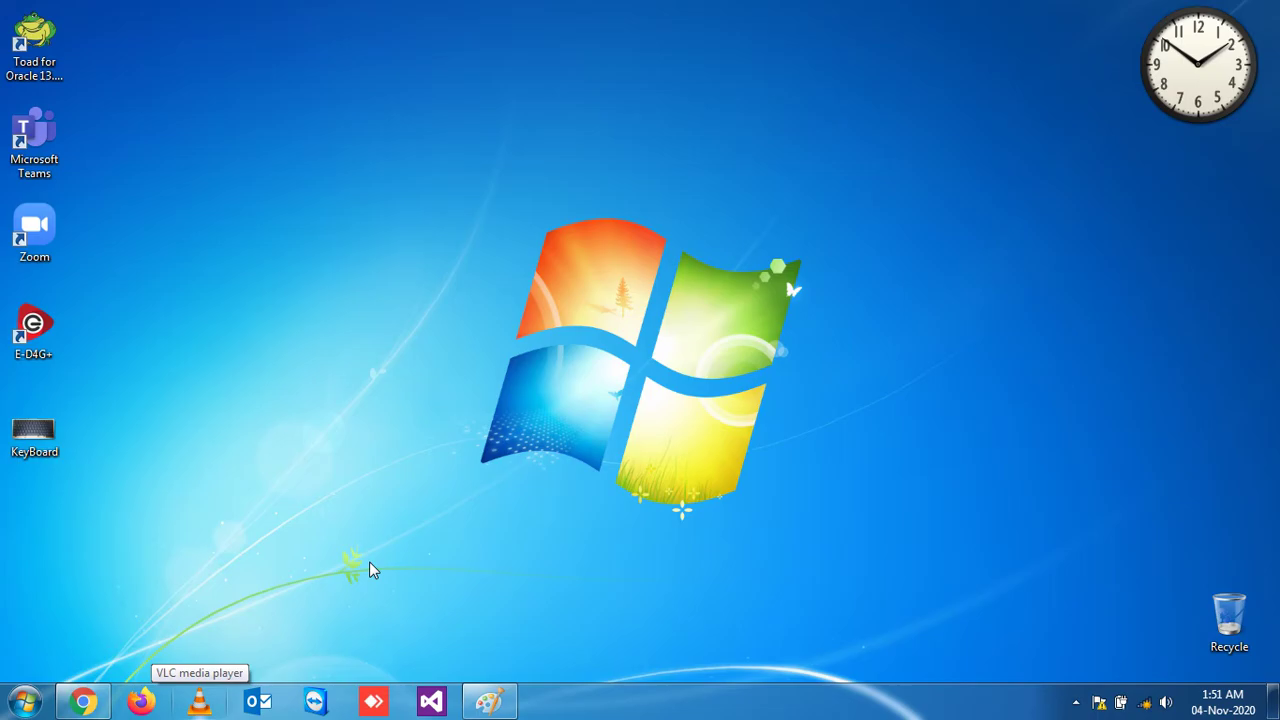
pyautogui.press('shift+super+t')
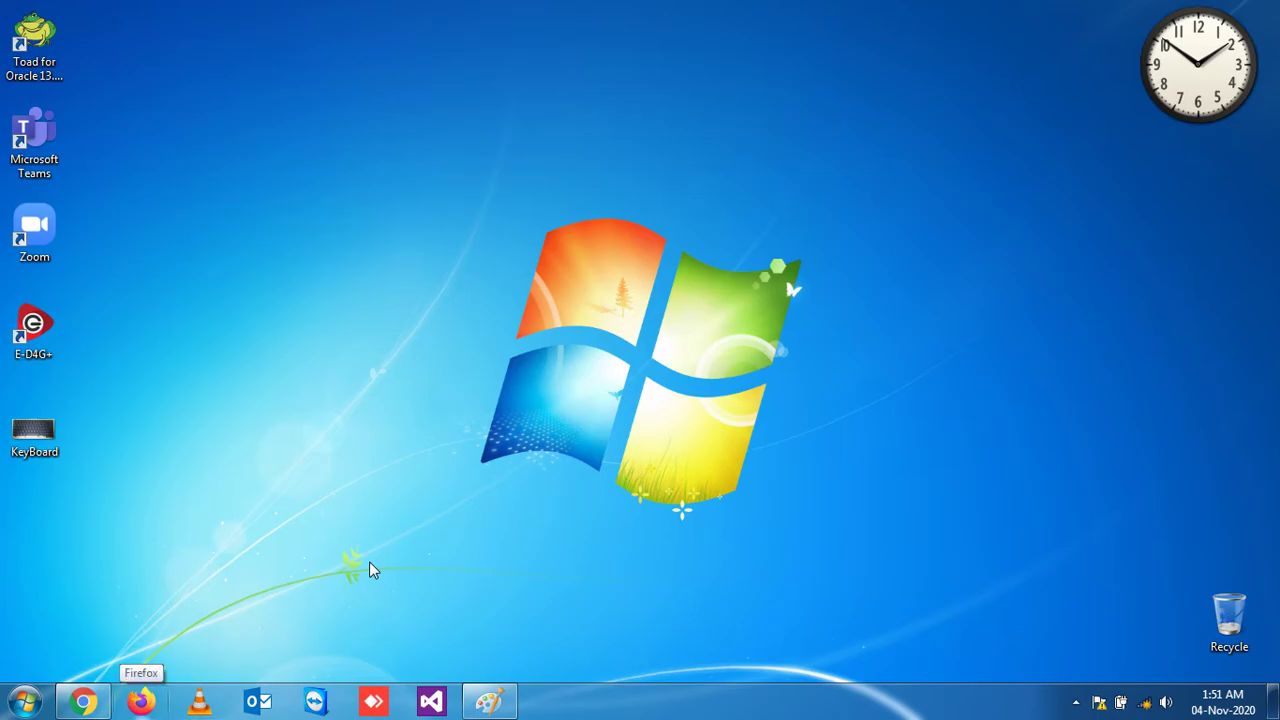
pyautogui.press('Return')
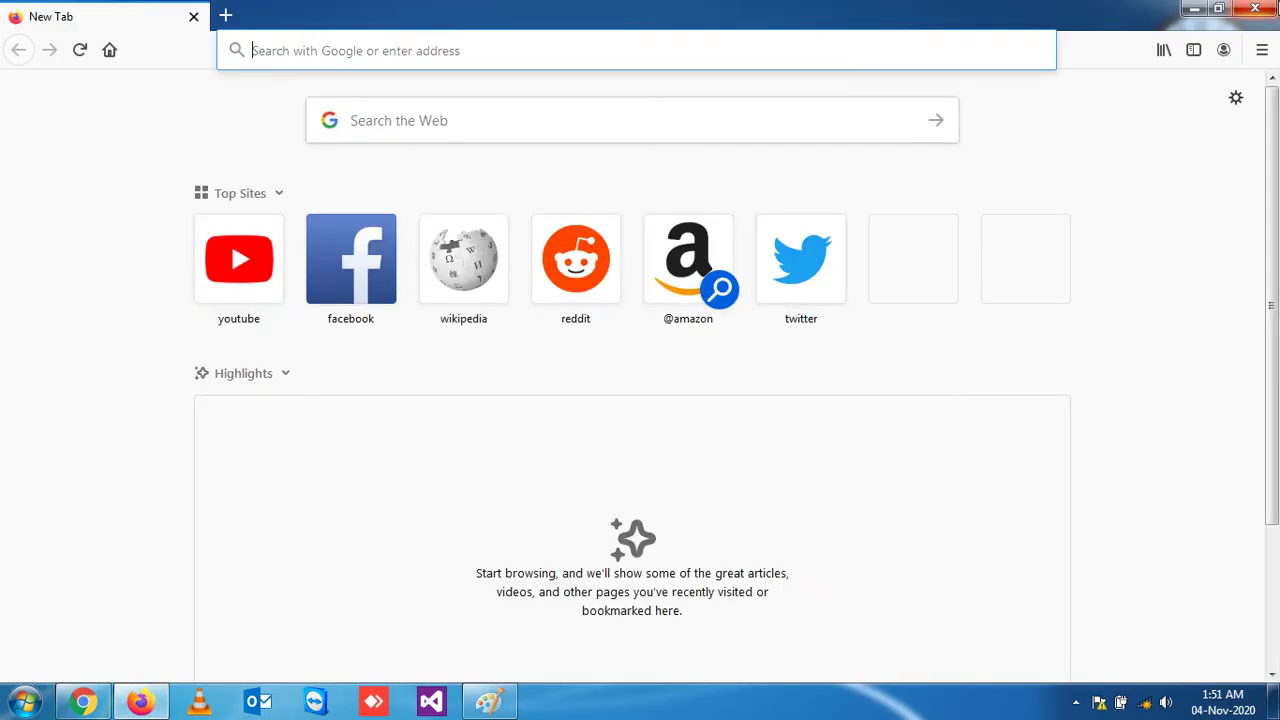
# Close the Firefox window to return to the desktop
pyautogui.click(1255, 8)
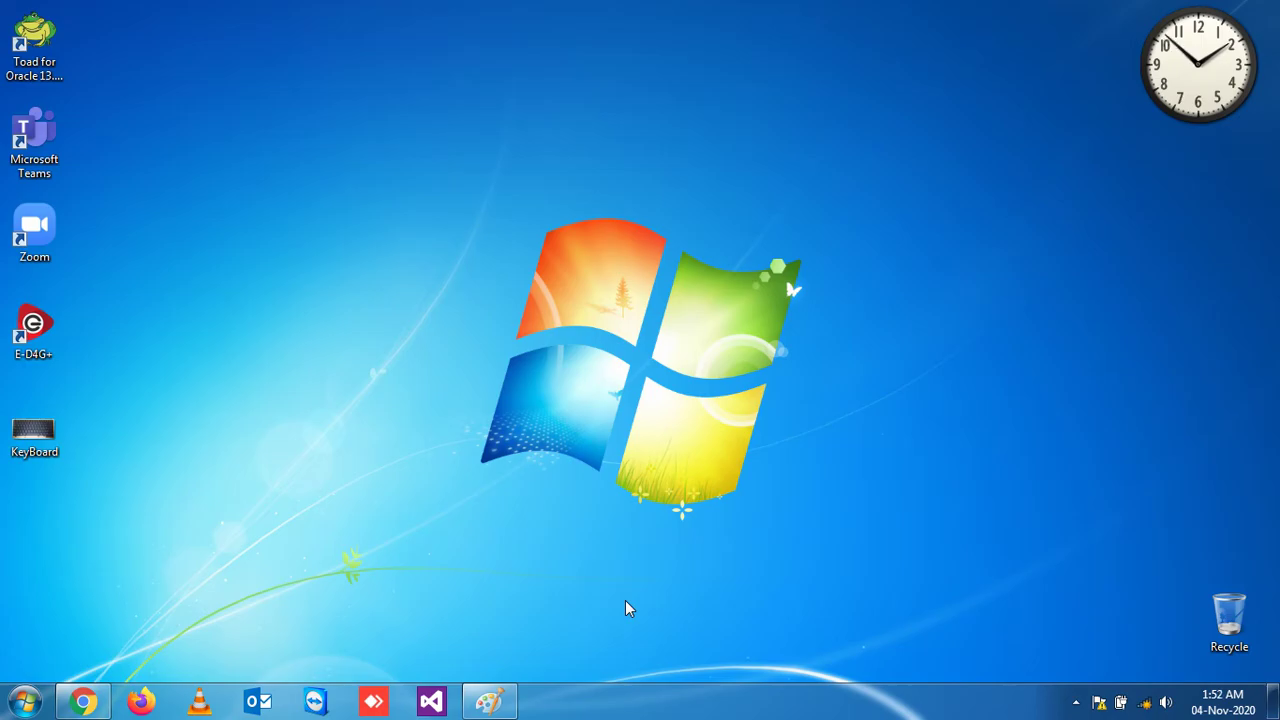
# Open KeyBoard Paint with Win+T, minimize, restore and re-minimize it, then show hidden tray icons
pyautogui.press('super+t')
pyautogui.press('super+t')
pyautogui.press('super+t')
pyautogui.press('super+t')
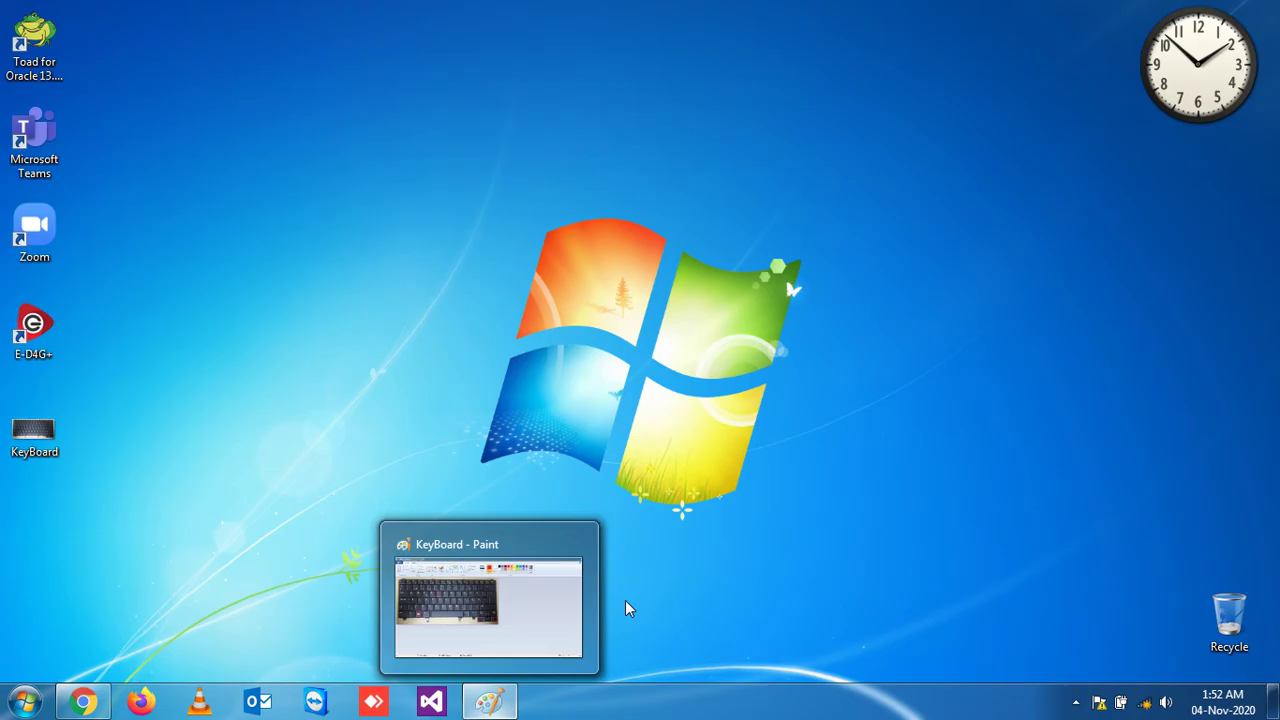
pyautogui.press('Return')
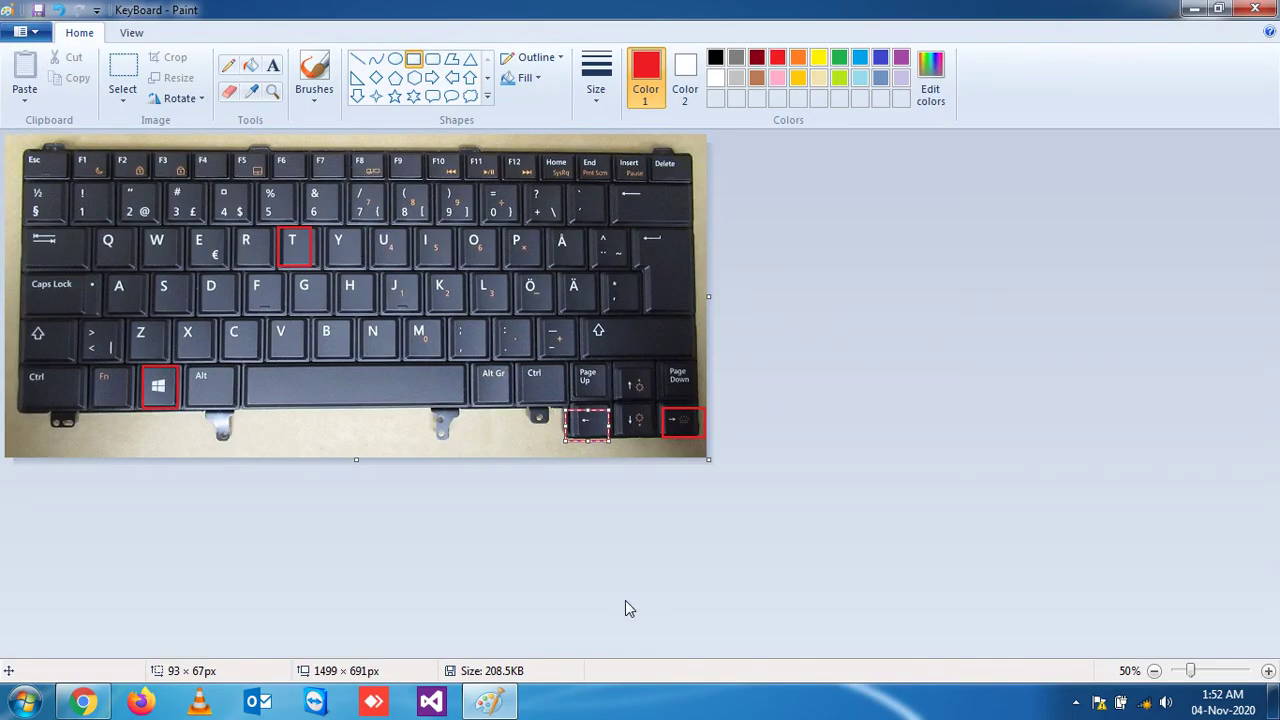
pyautogui.click(1192, 9)
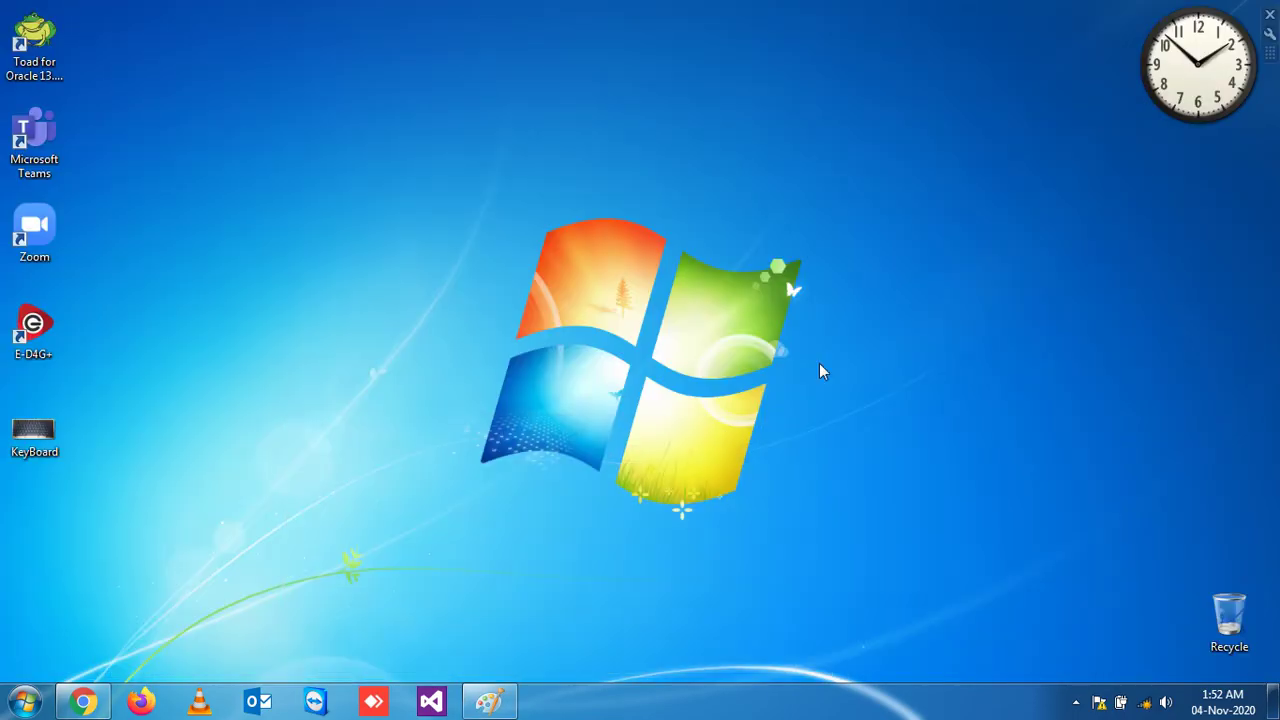
pyautogui.click(489, 702)
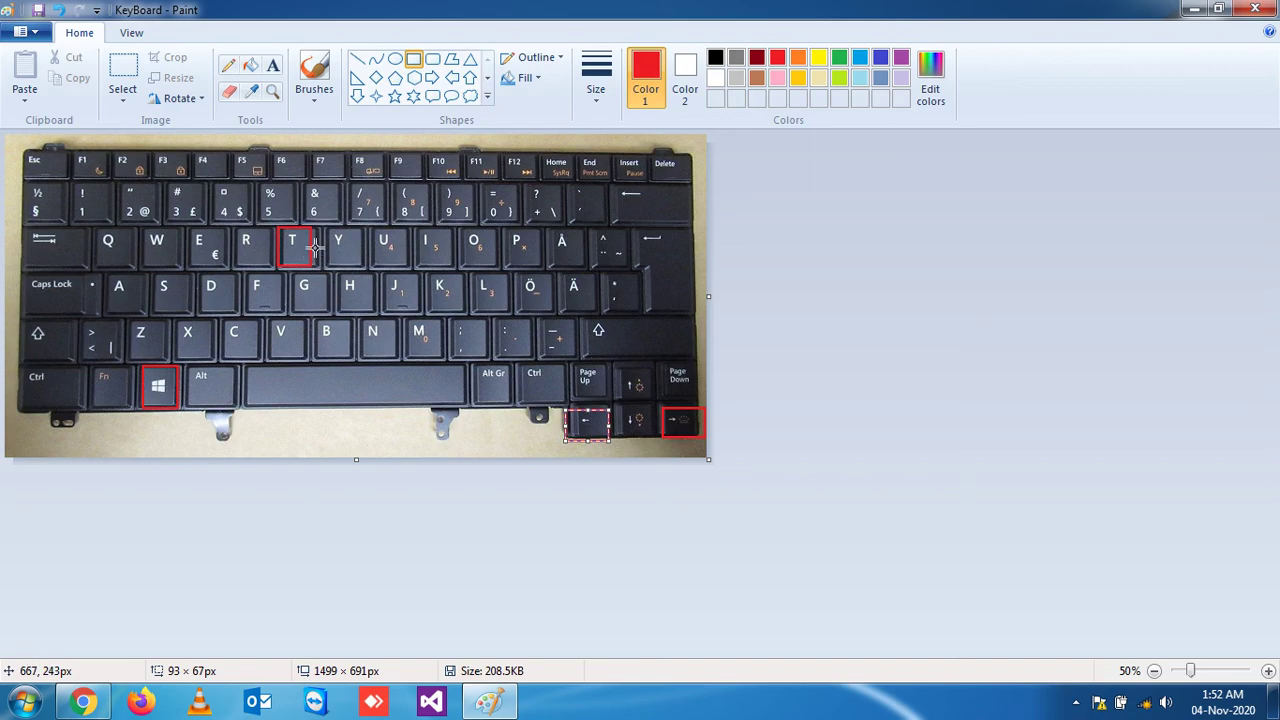
pyautogui.click(489, 702)
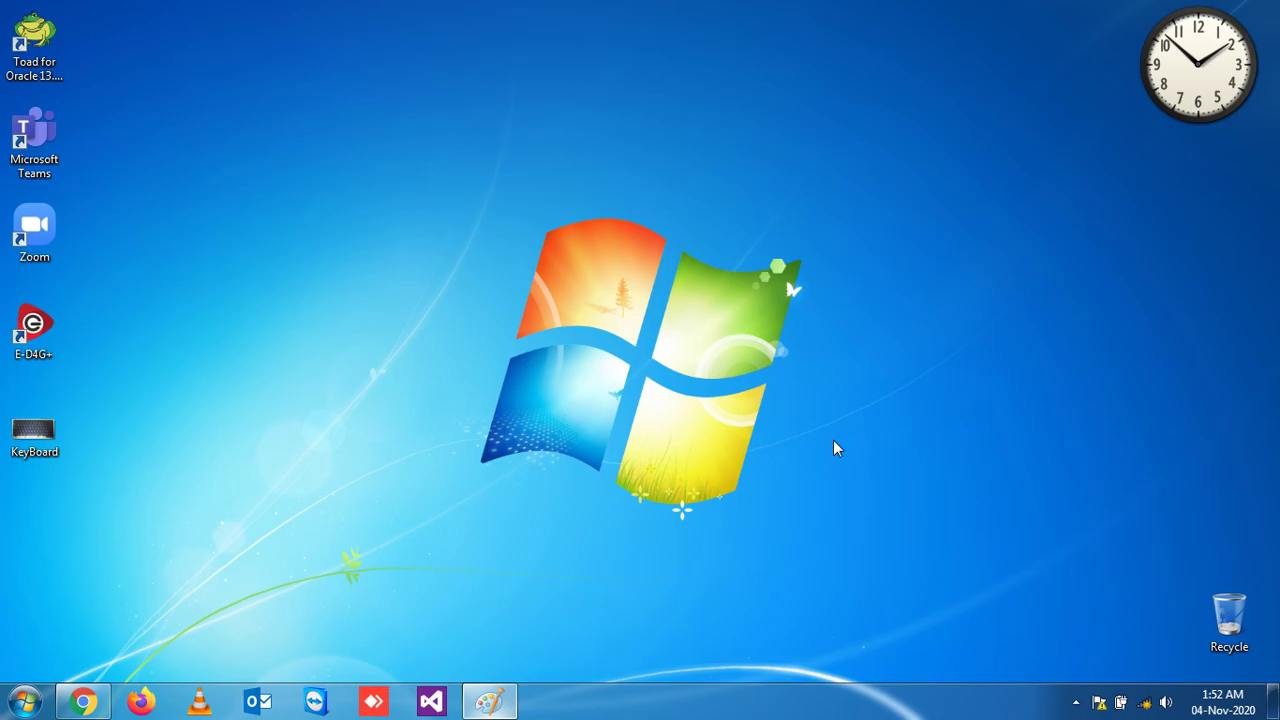
pyautogui.click(1076, 702)
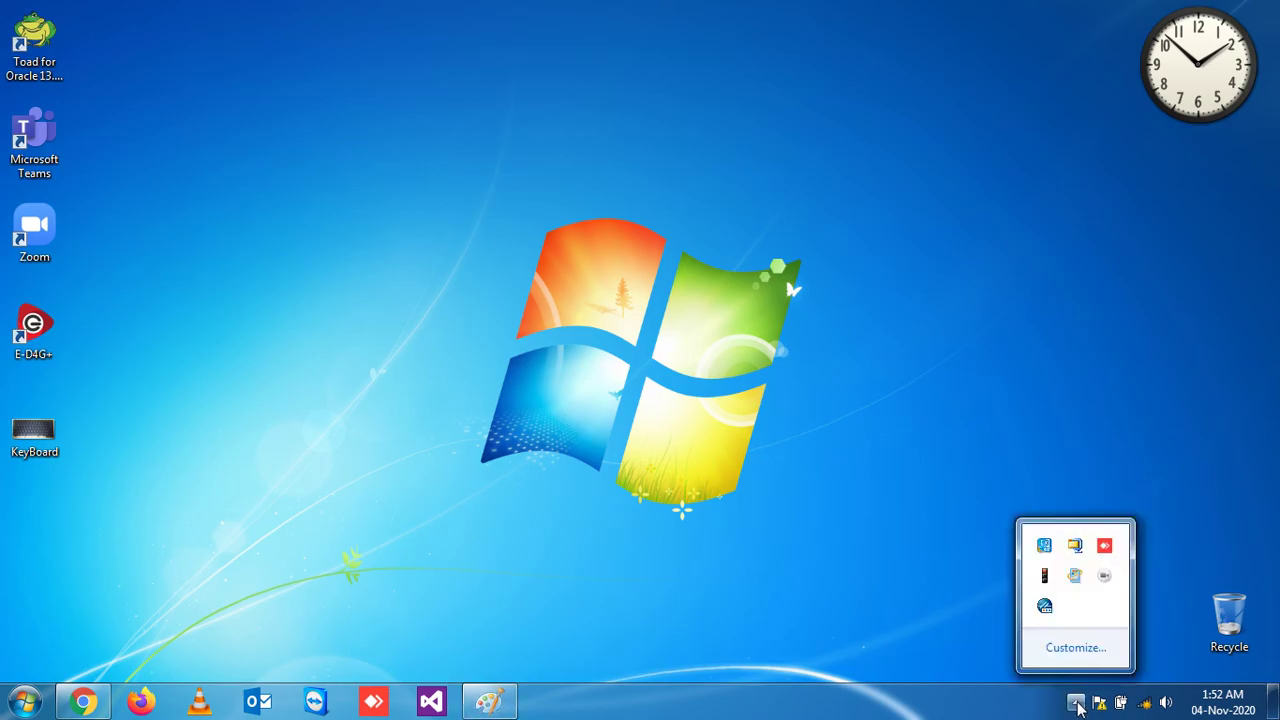